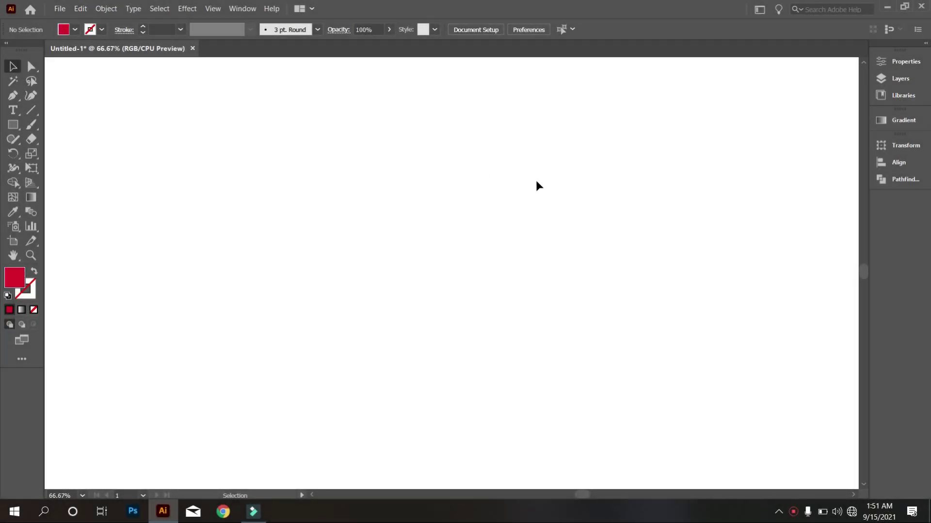
- Draw a small square in the upper part of the canvas and swap its fill and stroke to leave only a red outline
left_click(13, 125)
left_click_drag(172, 145, 209, 181)
left_click(32, 272)
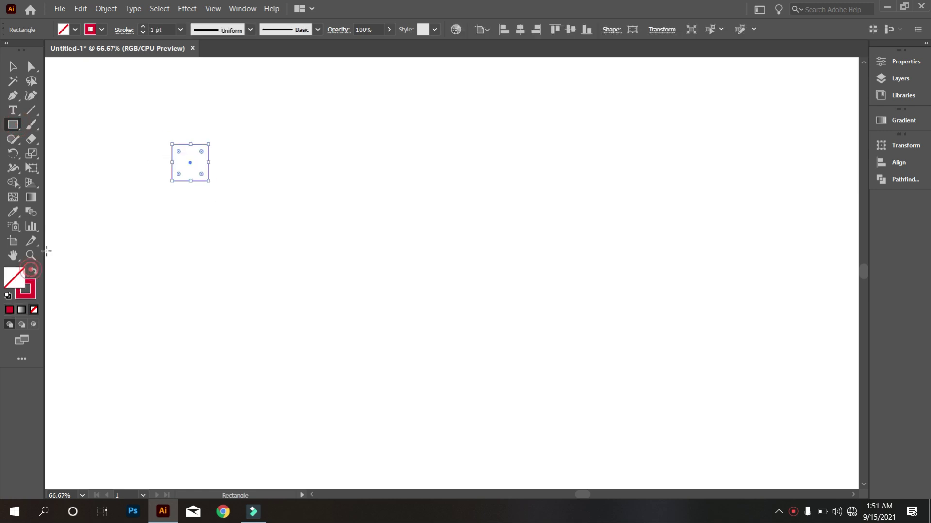
left_click(14, 69)
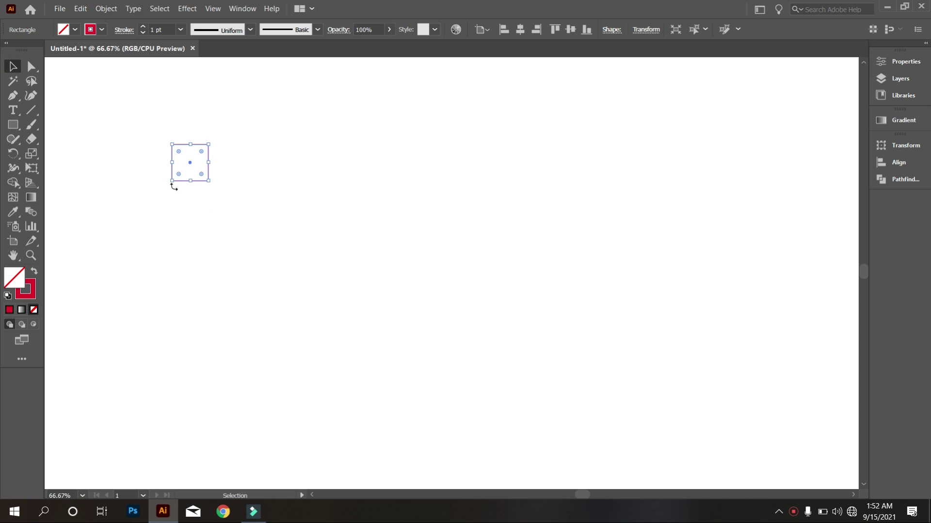
- Build a guide layout of adjoining outlined squares of increasing size around the small square
scroll(171, 185, "up", 3)
left_click_drag(239, 173, 238, 280)
scroll(285, 361, "down", 1)
left_click(14, 125)
left_click_drag(283, 138, 391, 301)
scroll(284, 271, "down", 1)
scroll(283, 312, "down", 1)
left_click_drag(227, 266, 392, 429)
left_click_drag(391, 157, 475, 430)
- Draw four circles with the Ellipse tool, each fitted to one of the differently sized guide squares
left_click(13, 66)
left_click(63, 131)
right_click(13, 125)
left_click(86, 153)
left_click_drag(228, 156, 283, 211)
left_click_drag(227, 266, 392, 431)
left_click_drag(282, 157, 392, 266)
left_click_drag(665, 157, 391, 429)
- Select the four circles and align their centers horizontally and vertically so they are concentric
scroll(350, 269, "down", 2)
left_click(13, 67)
left_click(419, 179)
left_click(416, 187)
left_click(411, 112)
left_click(408, 194)
left_click(411, 112)
left_click(409, 194)
left_click(318, 178, "shift")
left_click(293, 252, "shift")
left_click(276, 202, "shift")
left_click(521, 30)
left_click(570, 29)
- Delete the guide squares and reposition the four concentric circles in the middle of the canvas
left_click_drag(411, 166, 766, 174)
left_click_drag(184, 136, 481, 307)
key("Delete")
left_click_drag(514, 136, 765, 331)
left_click_drag(721, 260, 450, 264)
left_click(546, 347)
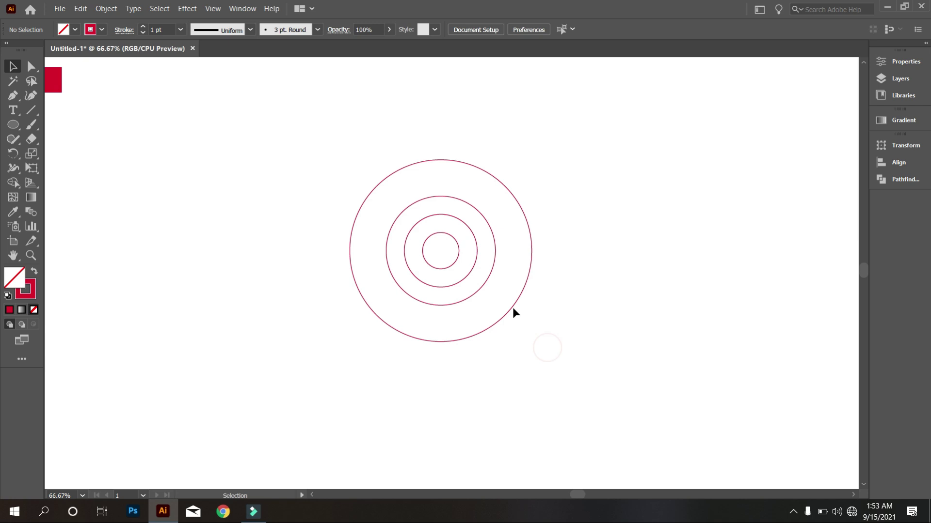
- Delete the two smallest concentric circles, keeping the two larger ones
left_click_drag(408, 226, 441, 252)
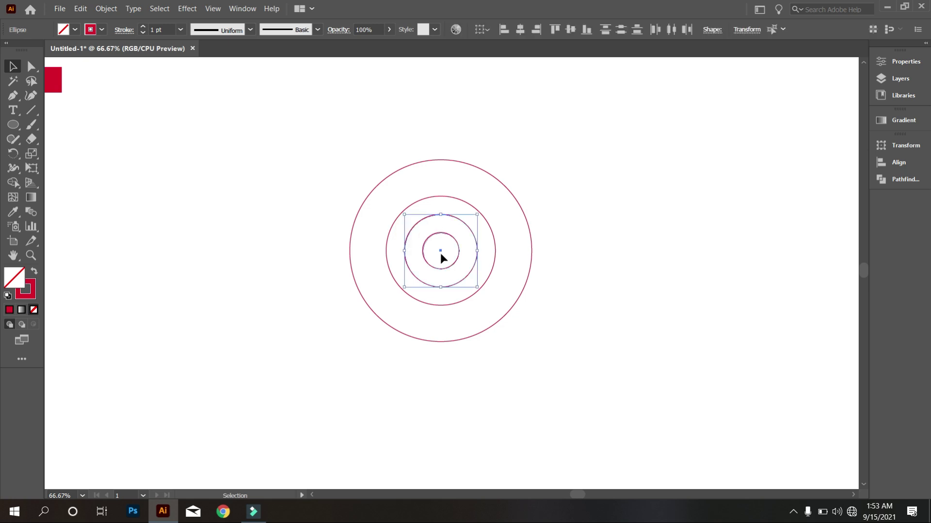
key("Delete")
scroll(470, 267, "up", 1)
scroll(512, 266, "up", 1)
scroll(557, 259, "down", 1)
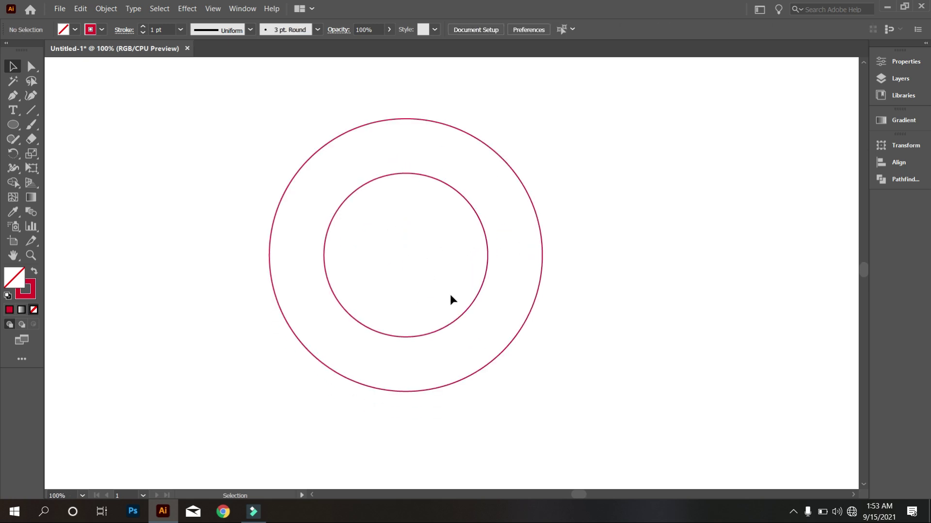
- Scale the two remaining circles together proportionally to an overall width of 290 px
left_click_drag(194, 147, 524, 326)
left_click(755, 30)
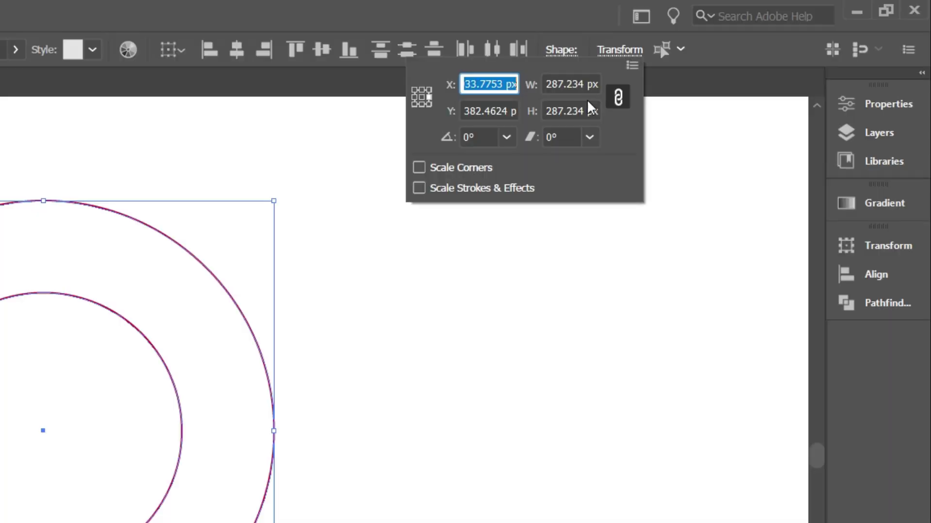
left_click(715, 49)
scroll(716, 49, "up", 1)
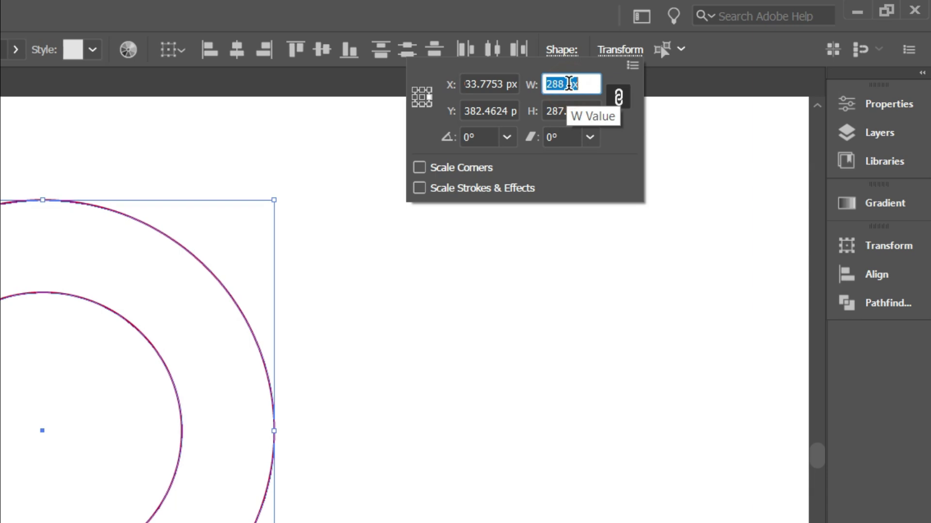
scroll(569, 84, "up", 2)
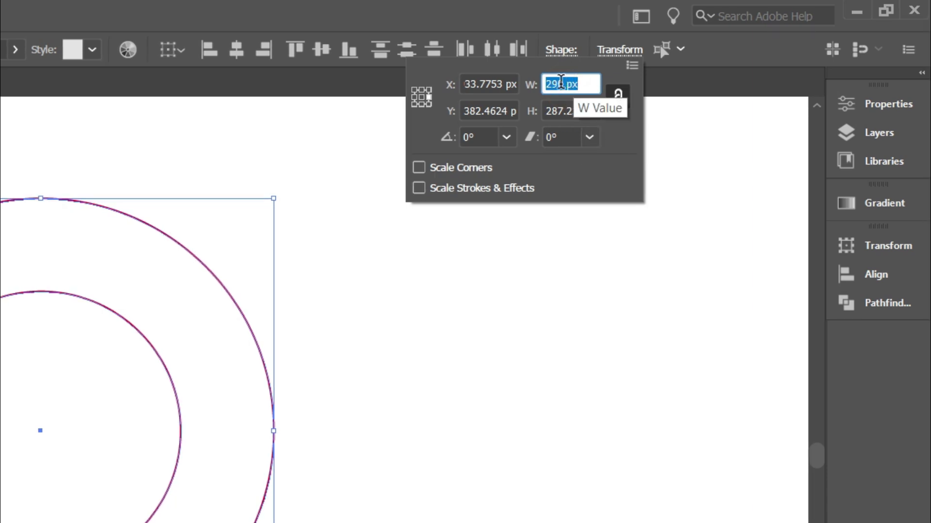
key("Return")
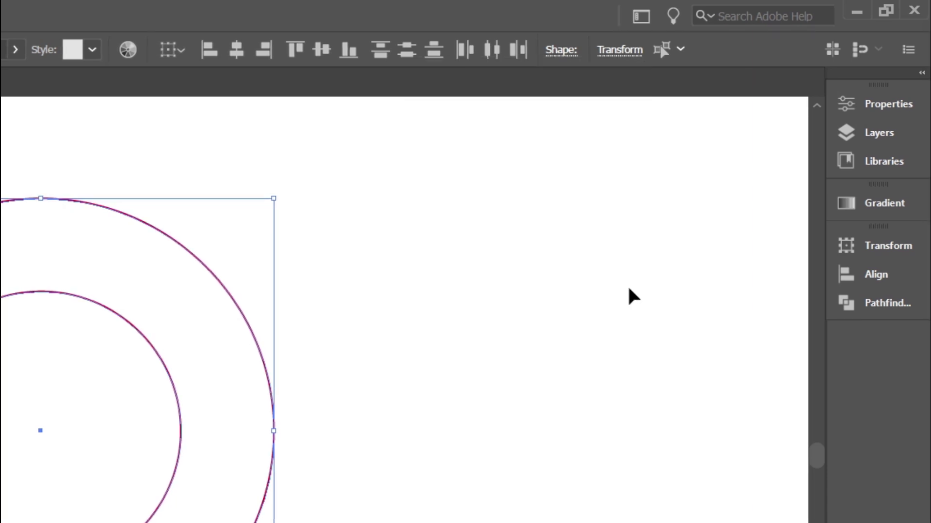
left_click(599, 404)
left_click_drag(353, 522, 1, 279)
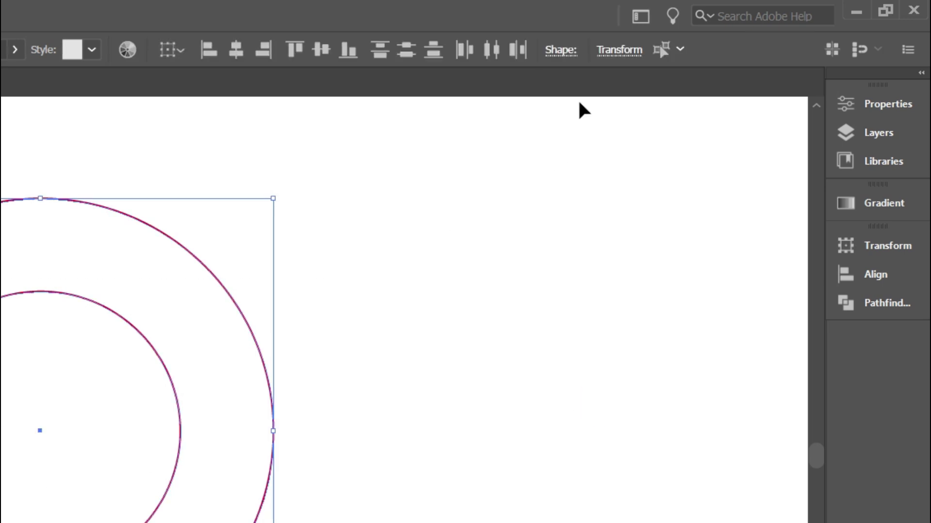
left_click(613, 54)
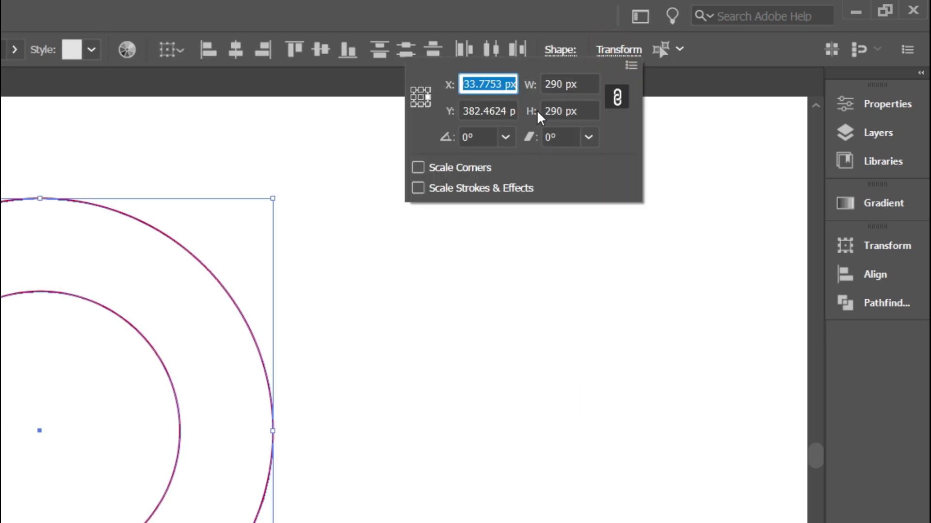
left_click(559, 305)
left_click(431, 467)
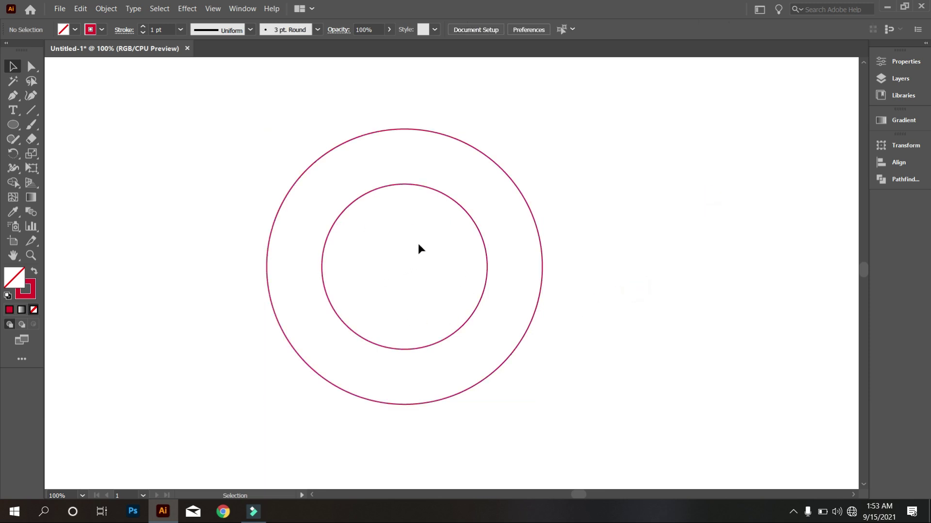
- Copy the inner circle and paste the duplicate in place
left_click(362, 198)
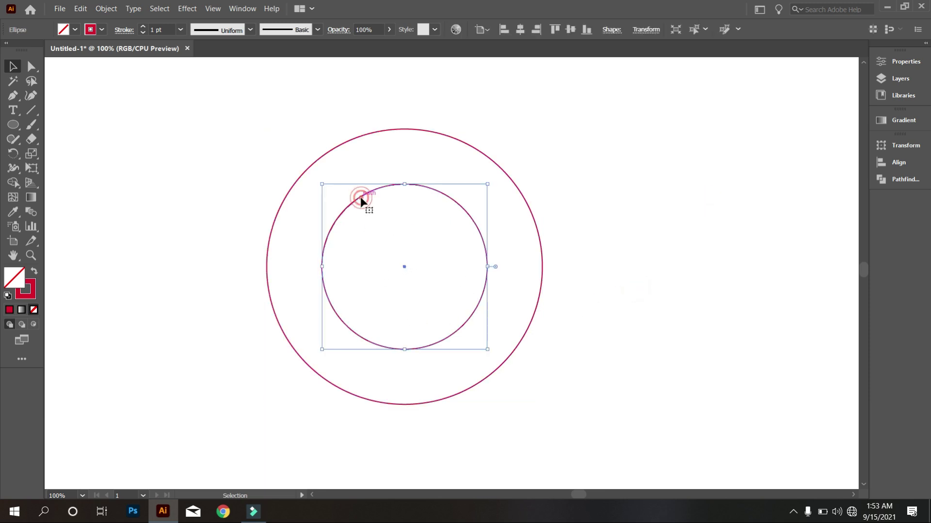
left_click(81, 9)
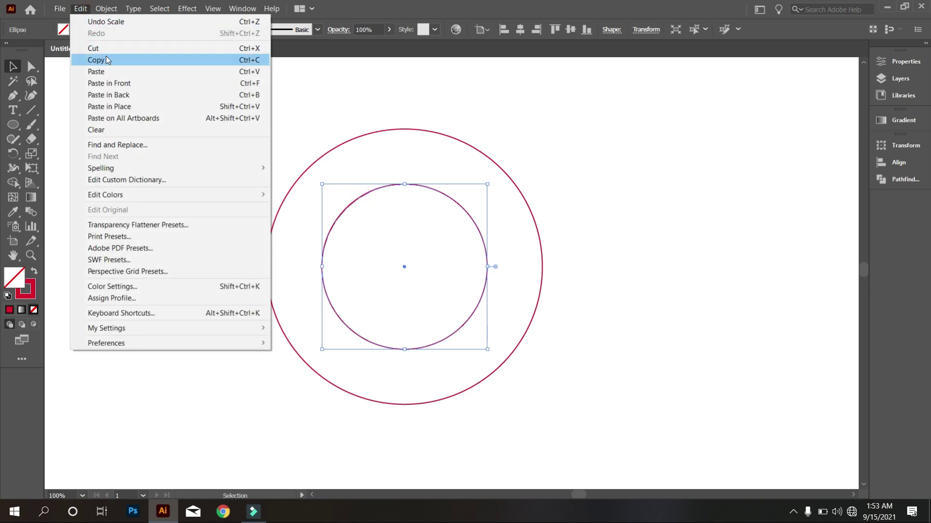
left_click(103, 60)
left_click(81, 9)
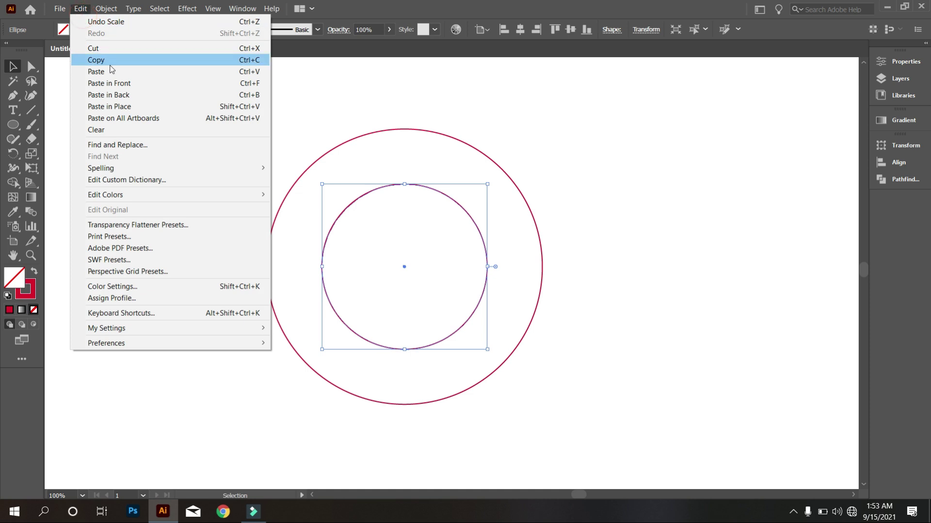
left_click(130, 106)
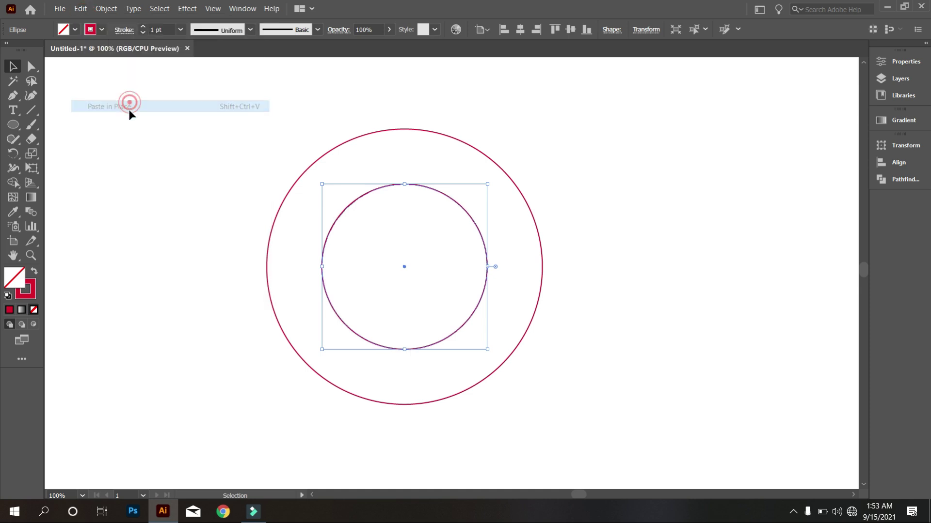
- Set the width of the duplicated inner circle to 184 px with proportions linked
left_click(655, 34)
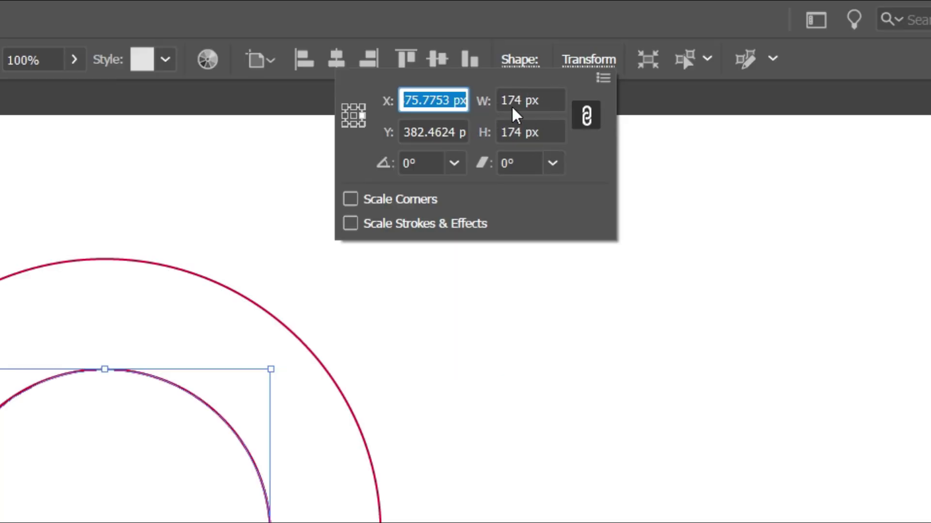
left_click(554, 103)
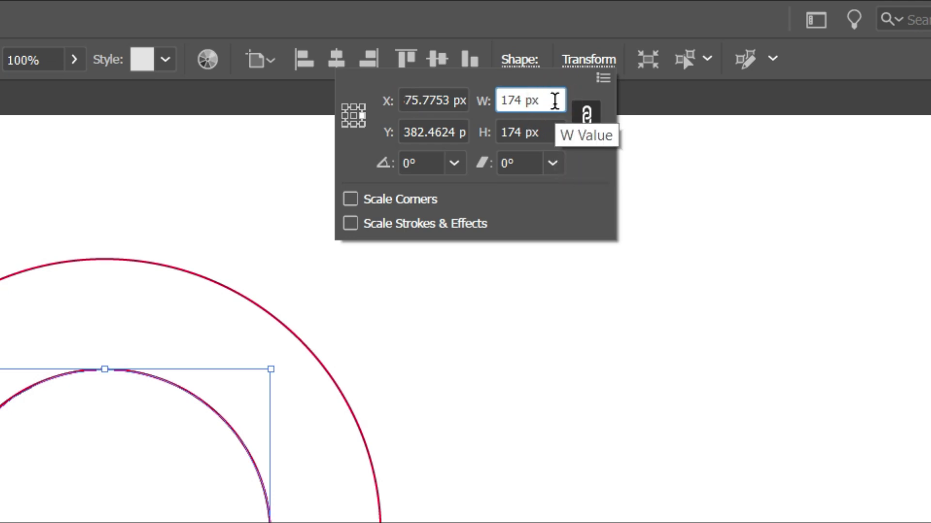
scroll(555, 101, "up", 14)
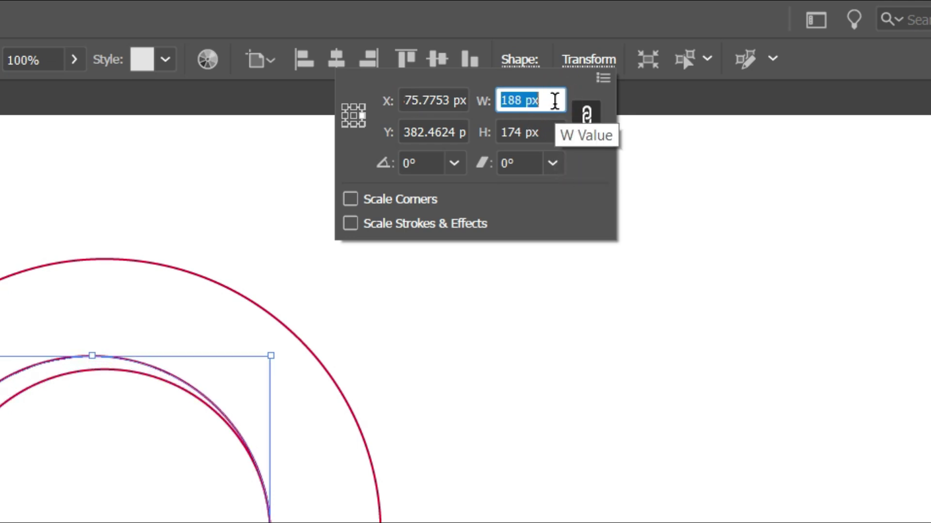
scroll(554, 101, "down", 3)
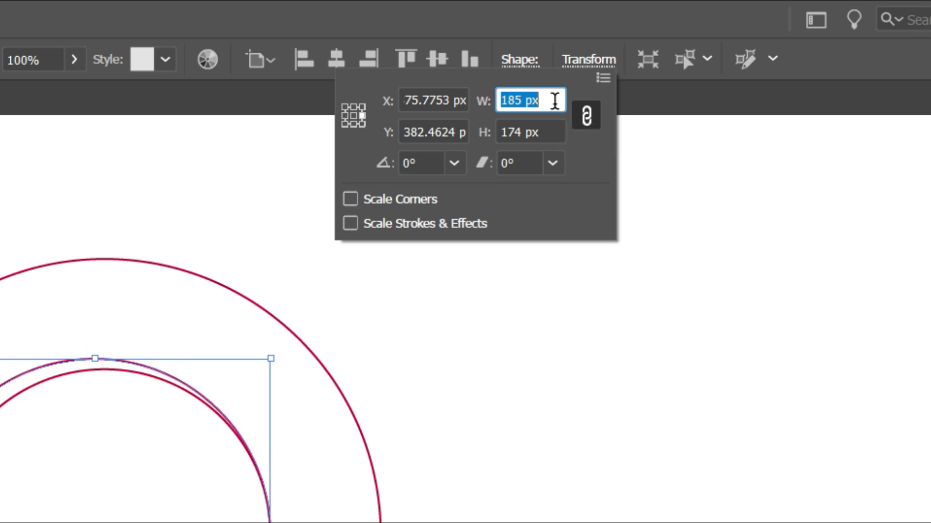
scroll(554, 100, "down", 1)
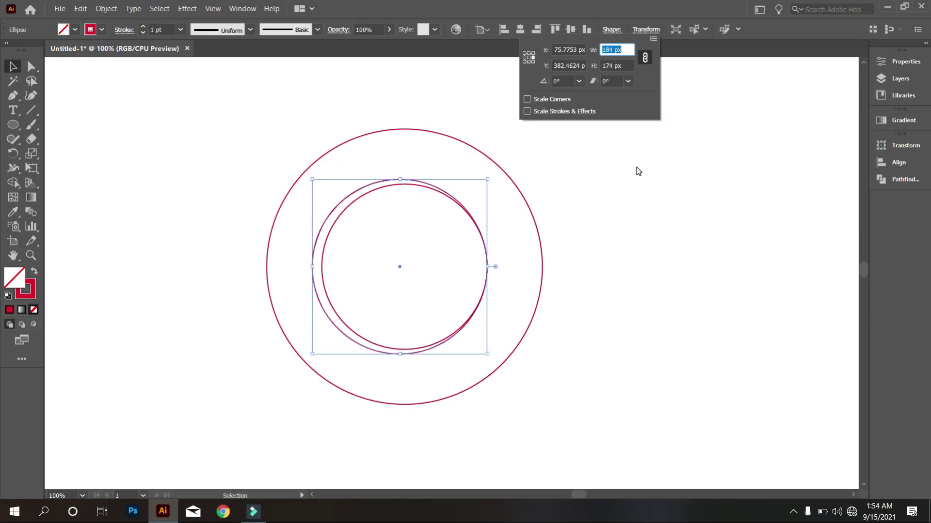
left_click(566, 335)
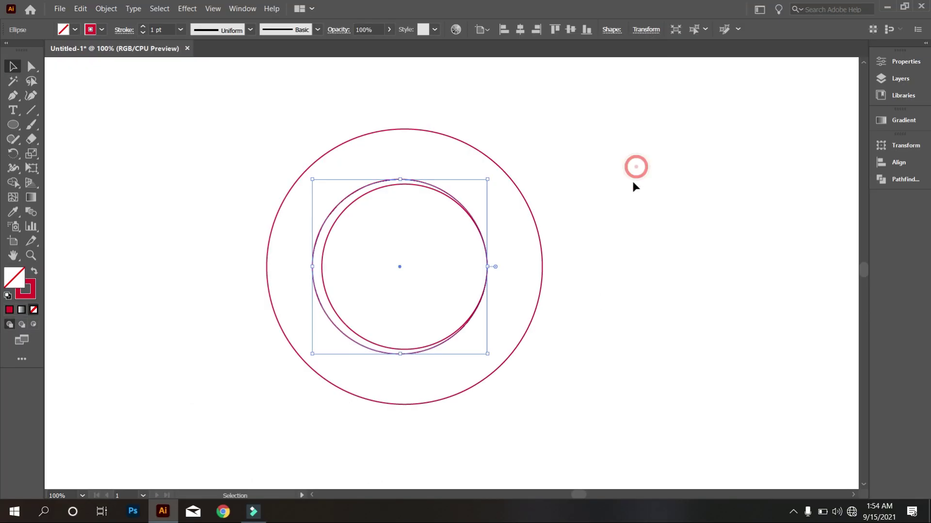
- Copy the large outer circle and paste the duplicate in place
left_click(459, 138)
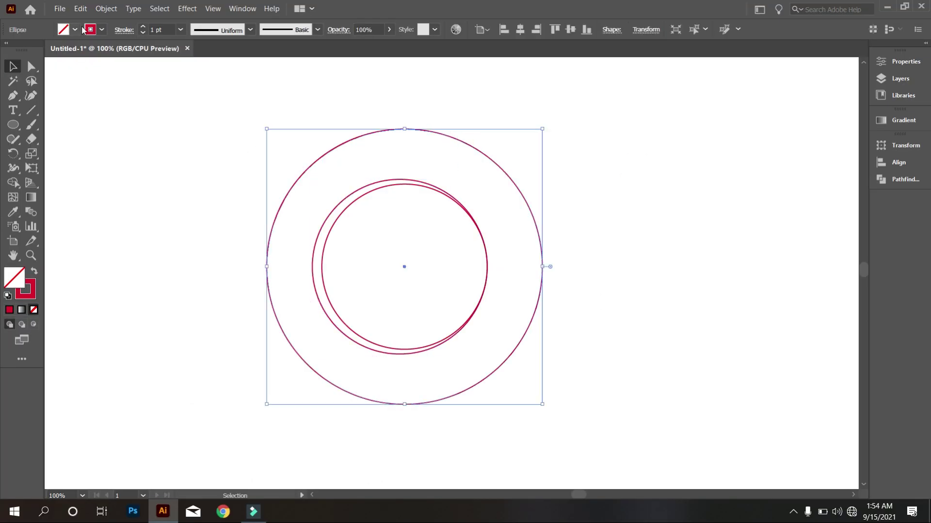
left_click(81, 9)
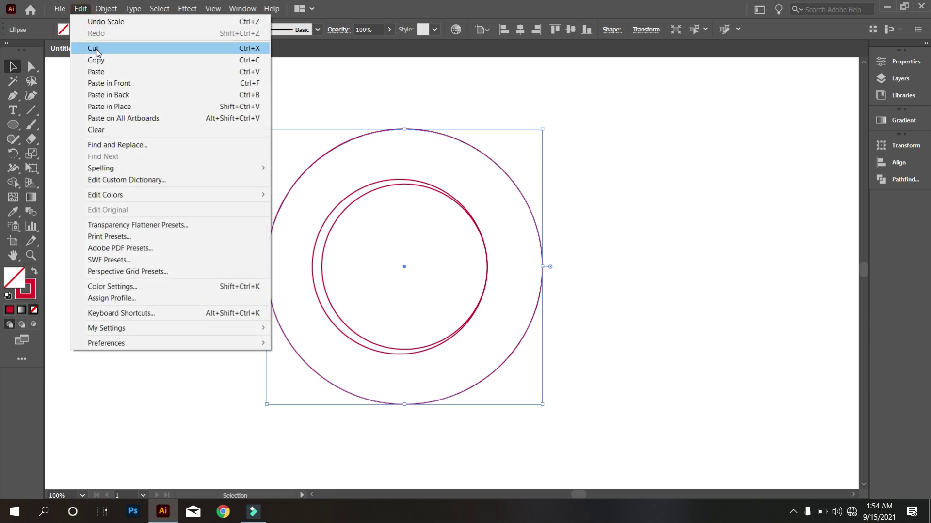
left_click(100, 60)
left_click(80, 9)
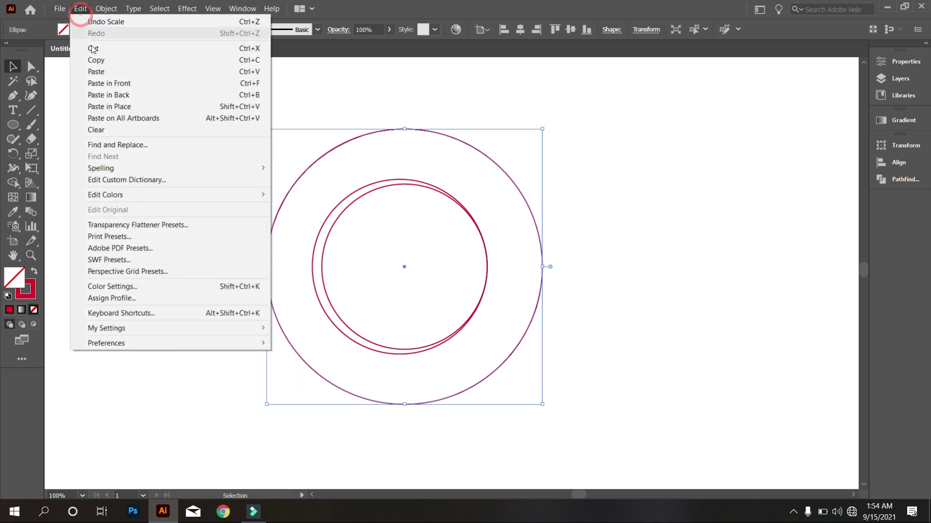
left_click(122, 108)
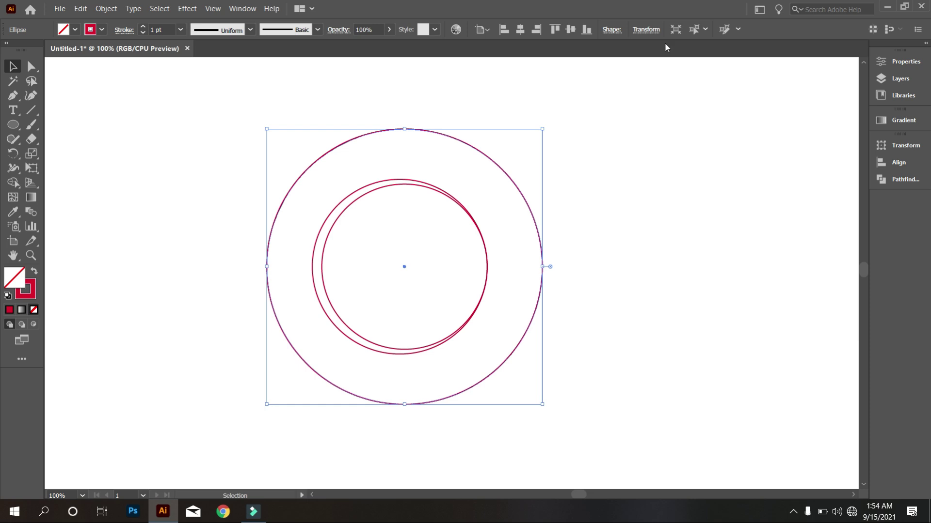
- Set the width of the duplicated outer circle to 300 px with proportions linked
left_click(648, 32)
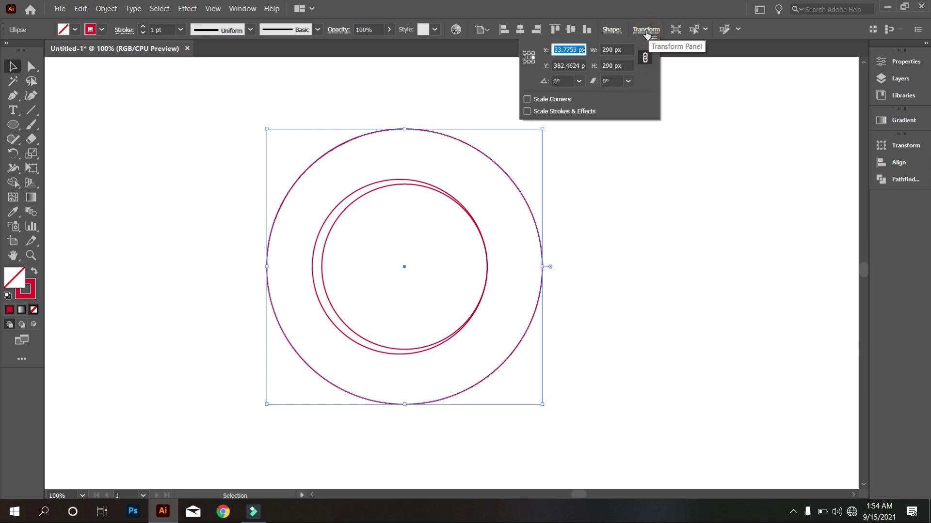
left_click(628, 50)
key("Up")
key("Up")
key("Up")
key("Up")
key("Up")
key("Up")
key("Up")
key("Up")
key("Up")
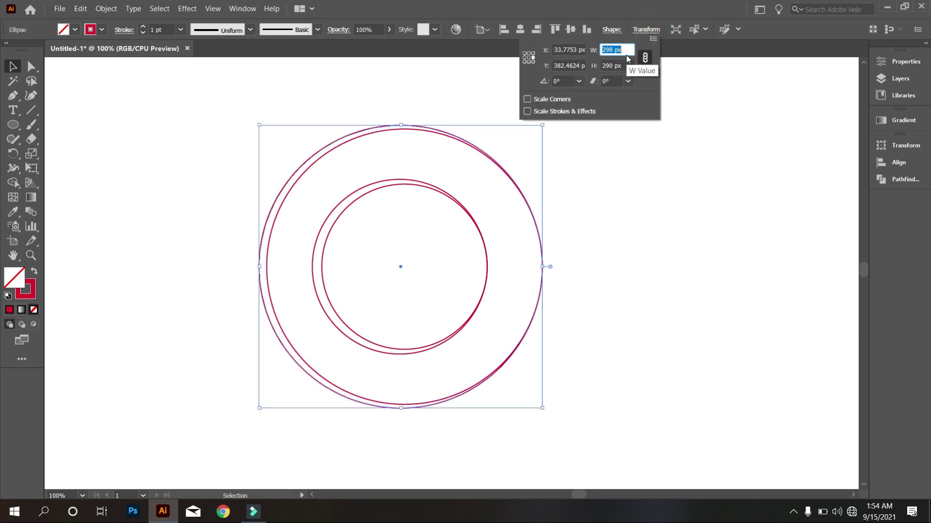
key("Up")
left_click(630, 99)
left_click(652, 152)
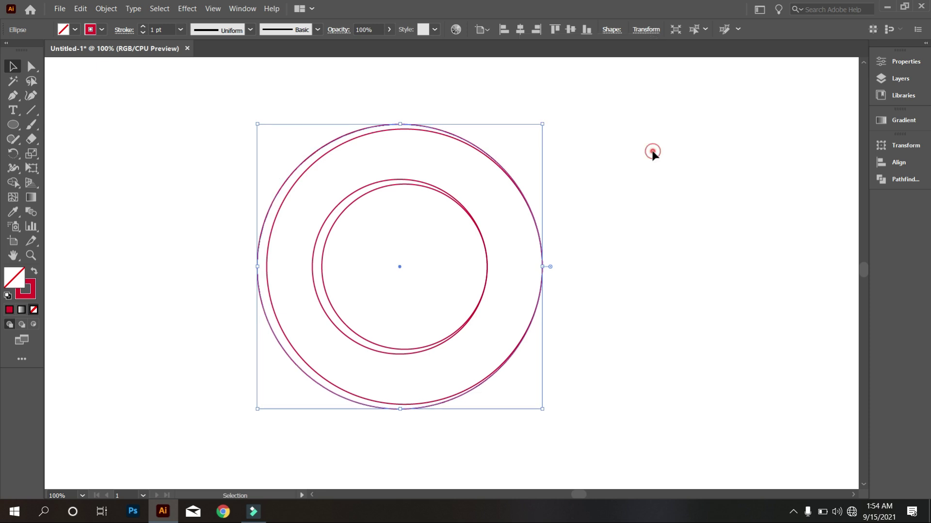
- Select all four circles and align their centers horizontally
left_click(608, 149)
left_click_drag(181, 151, 583, 351)
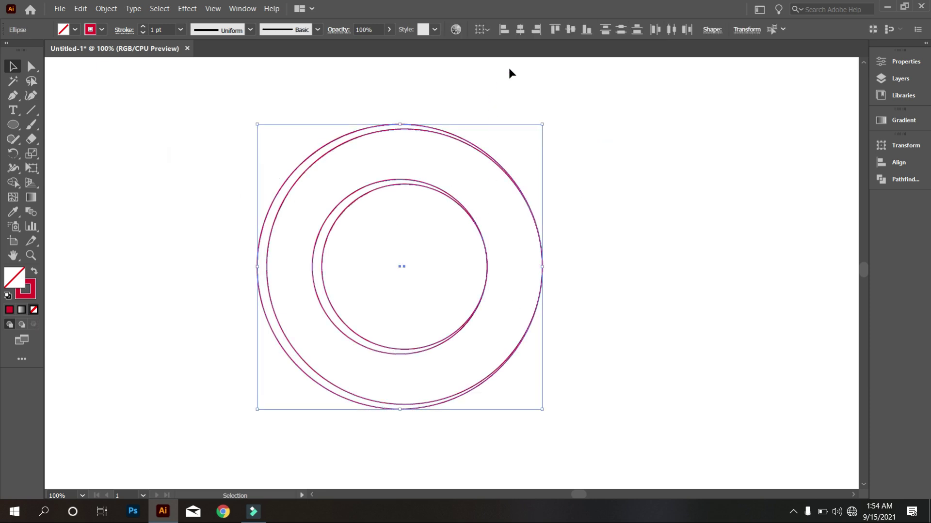
left_click(520, 30)
left_click(609, 152)
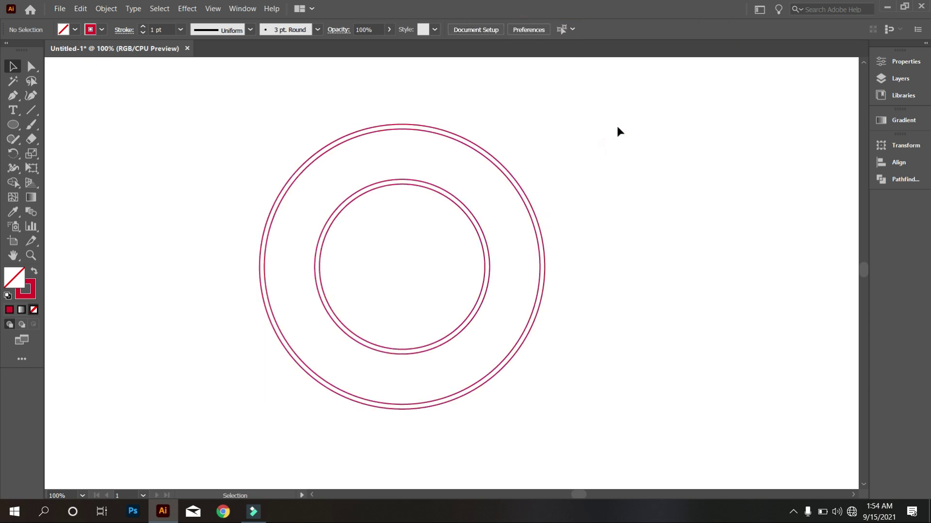
- Copy the outermost 300 px circle and paste the duplicate in place
left_click(265, 225)
left_click(85, 14)
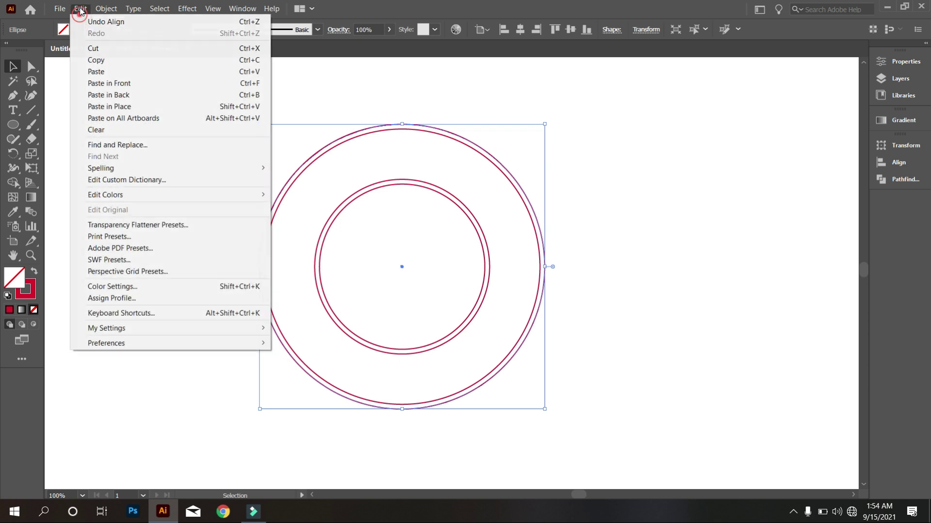
left_click(93, 60)
left_click(78, 10)
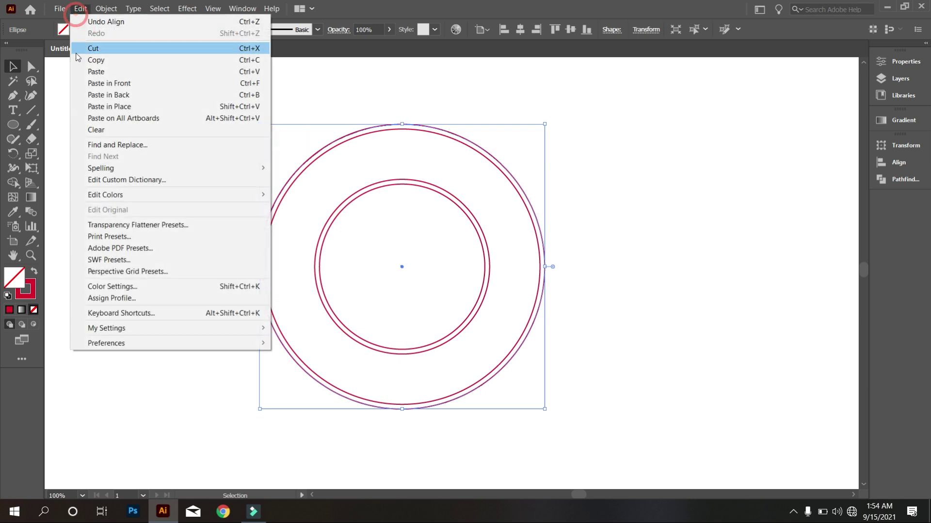
left_click(112, 105)
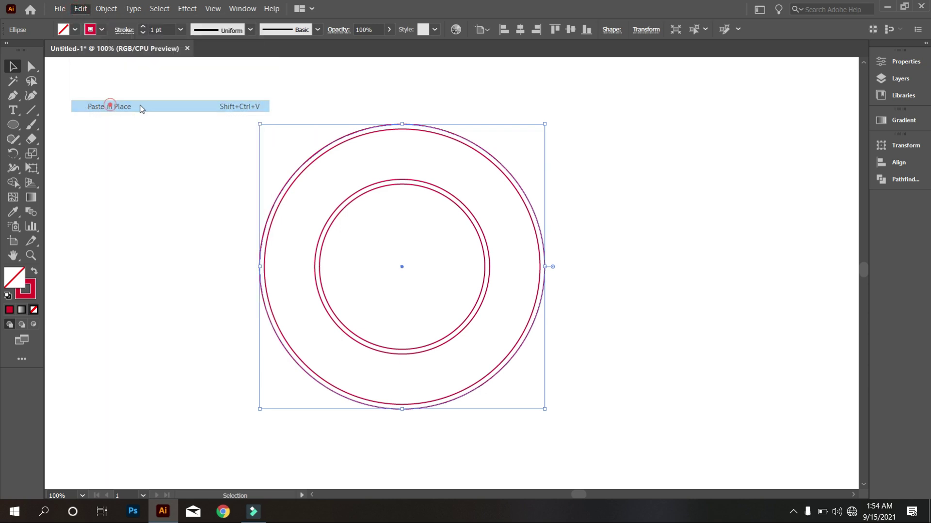
- Set the width of the duplicated 300 px circle to 310 px with proportions linked
left_click(647, 30)
left_click(623, 49)
key("Up")
key("Up")
key("Up")
key("Up")
key("Up")
key("Up")
key("Up")
key("Up")
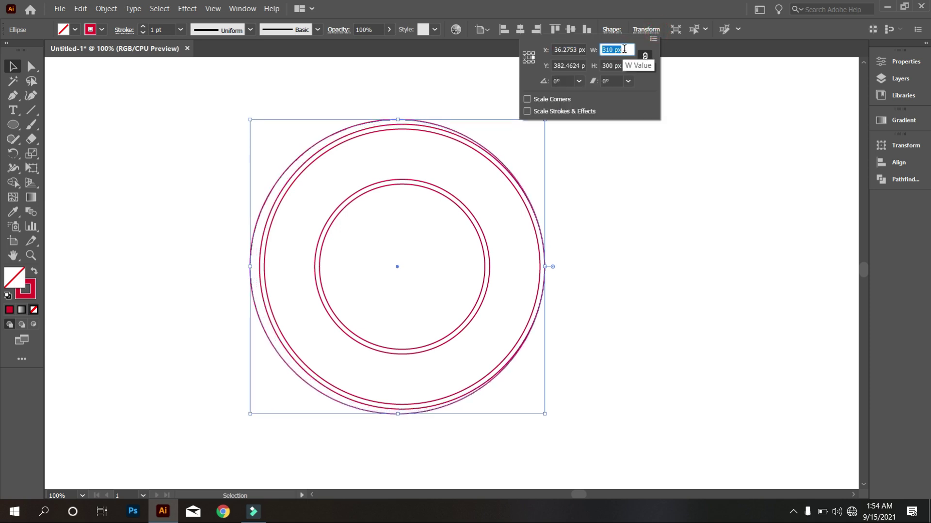
- Select all five circles and align their centers so they are concentric, then deselect them
left_click(631, 193)
left_click_drag(442, 279, 526, 301)
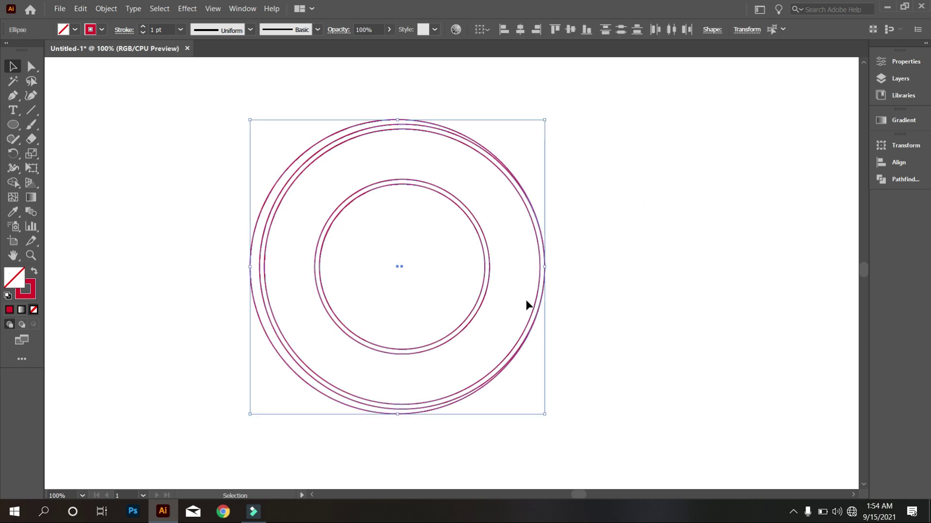
left_click(519, 30)
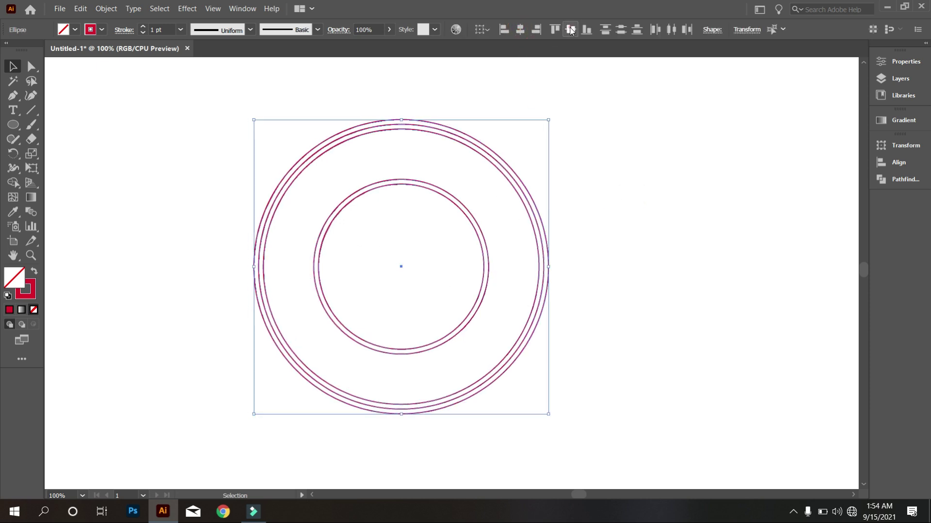
left_click(594, 154)
- Select all five circles and swap fill and stroke so they have a solid red fill and no outline
scroll(349, 268, "down", 1)
scroll(355, 261, "down", 4)
left_click_drag(204, 170, 494, 317)
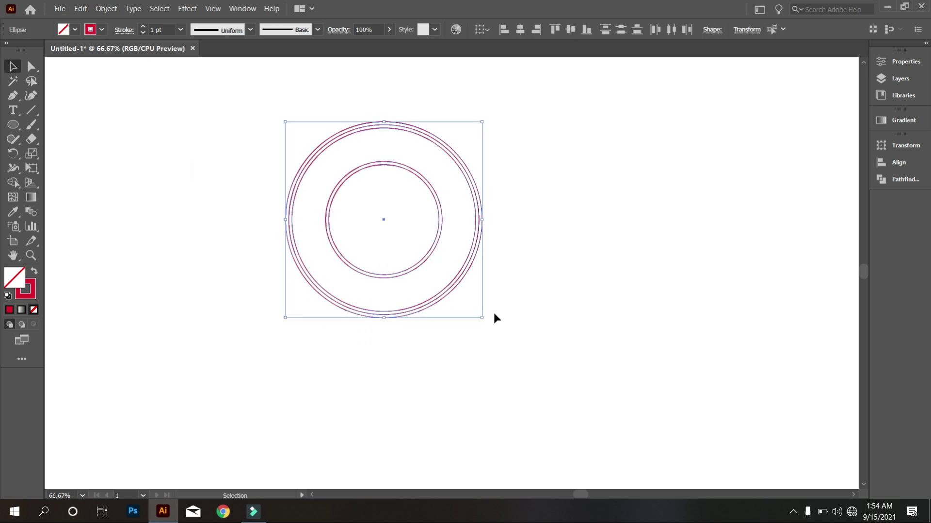
left_click(34, 274)
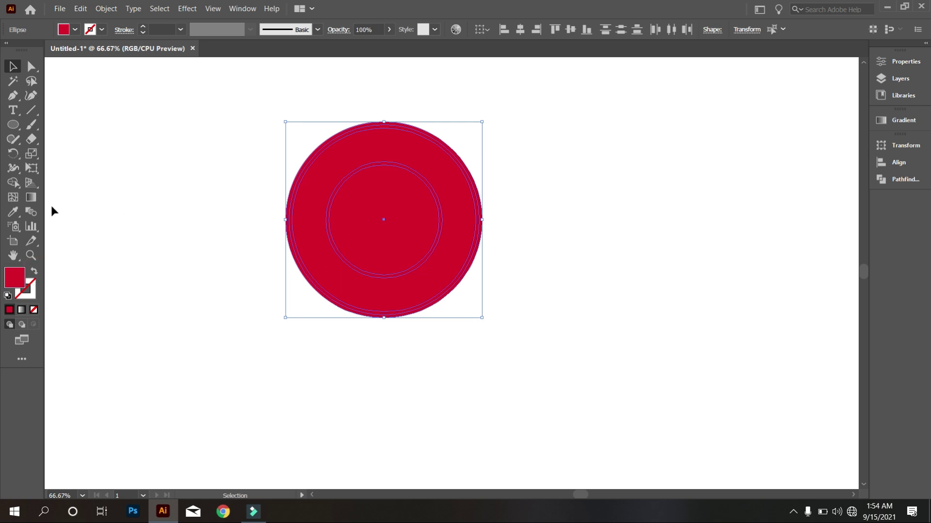
- With the Shape Builder tool, remove the innermost disc and split the remaining overlapping circles into separate rings
left_click(14, 183)
scroll(370, 224, "up", 2)
left_click(389, 190)
scroll(360, 224, "up", 1)
left_click(342, 224, "alt")
left_click(272, 212)
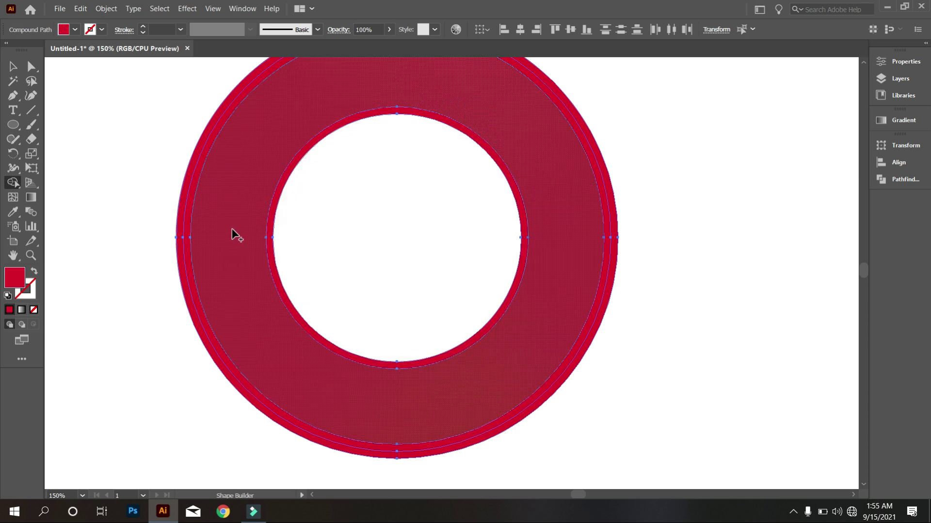
left_click(186, 235)
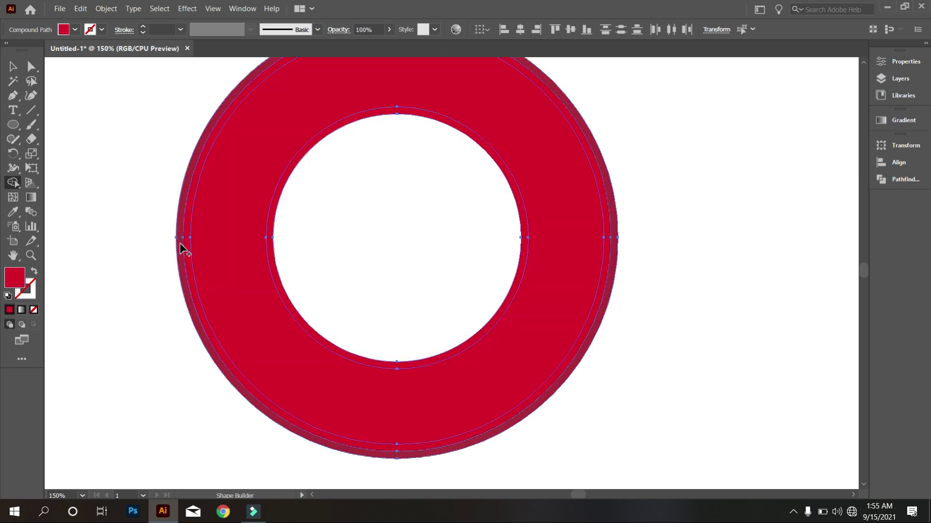
scroll(265, 264, "down", 1)
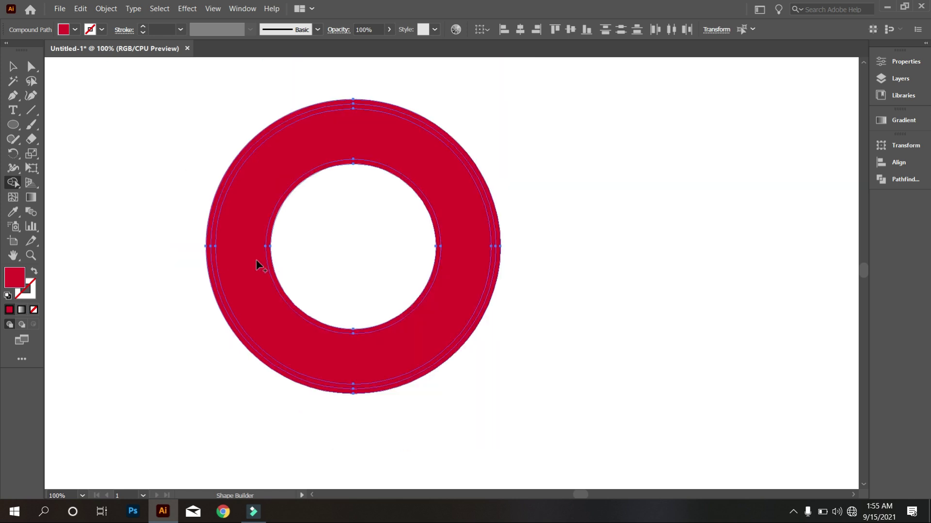
- Select the outermost ring and recolor it blue by sampling the blue square swatch on the artboard
left_click(13, 68)
left_click(114, 167)
scroll(363, 236, "up", 1)
scroll(299, 241, "down", 1)
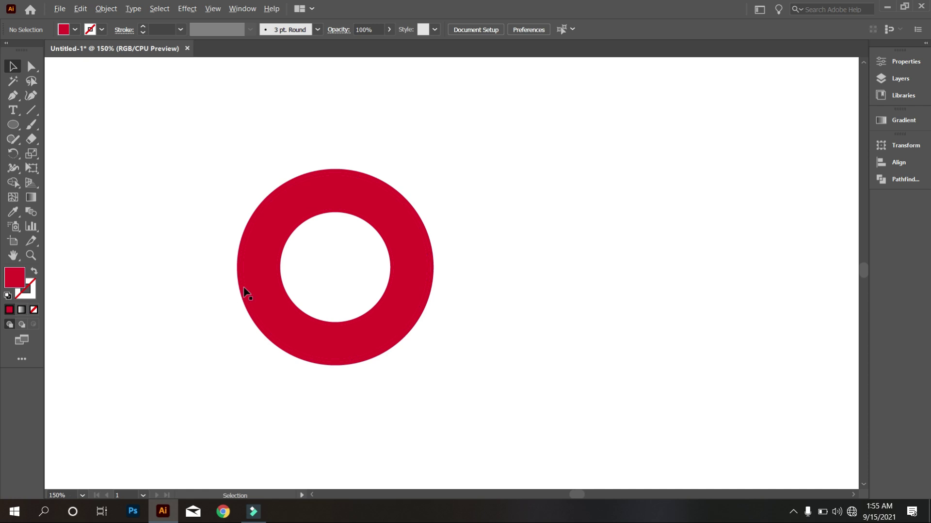
scroll(248, 278, "up", 2)
left_click(248, 280)
scroll(270, 281, "down", 2)
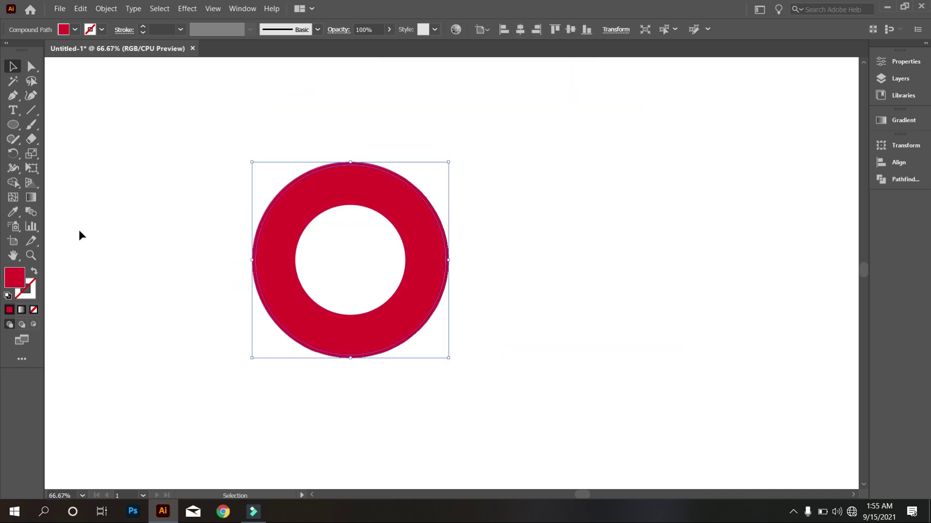
left_click(15, 213)
scroll(194, 257, "up", 1)
scroll(203, 260, "down", 1)
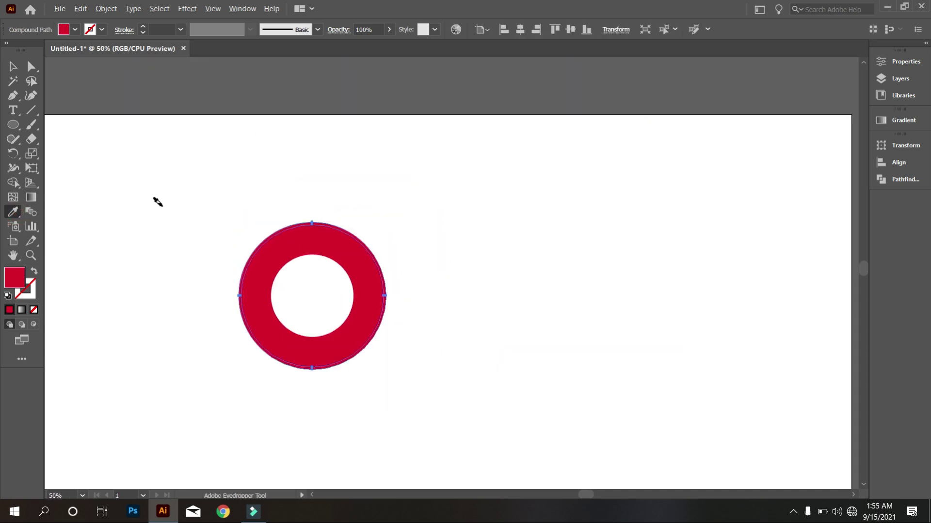
scroll(153, 166, "down", 1)
left_click(48, 169)
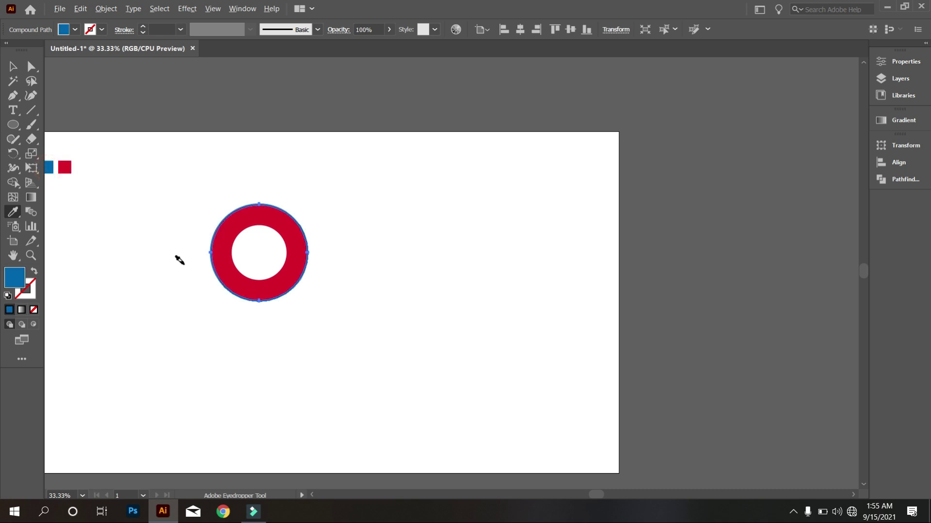
- Recolor the thin ring just inside the blue one white by sampling the empty artboard, and deselect it
scroll(222, 252, "up", 5)
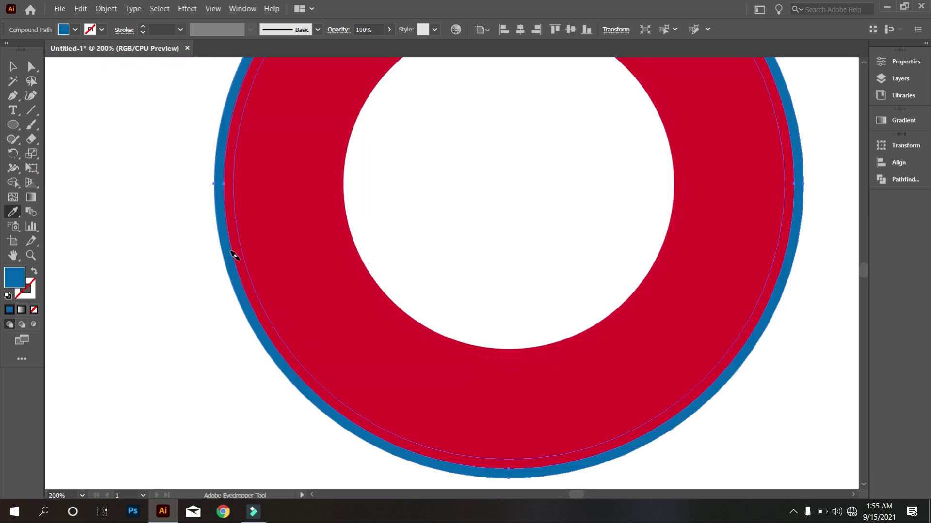
key("ctrl")
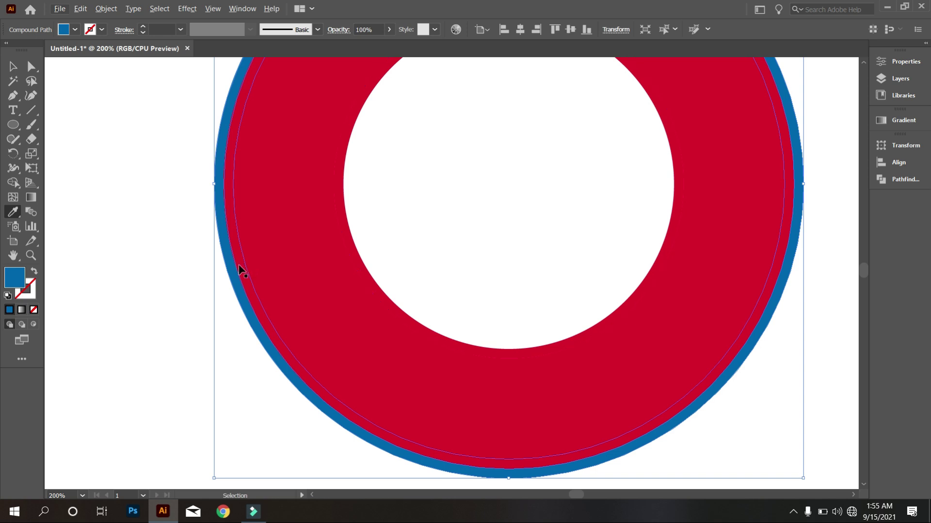
left_click(239, 266, "ctrl")
left_click(192, 272)
scroll(279, 270, "up", 2)
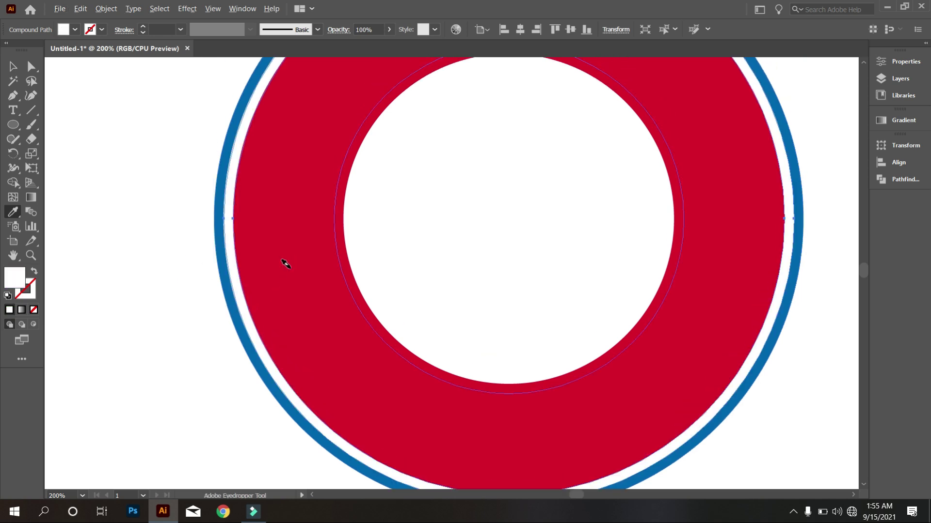
scroll(289, 269, "down", 1)
scroll(340, 235, "down", 1)
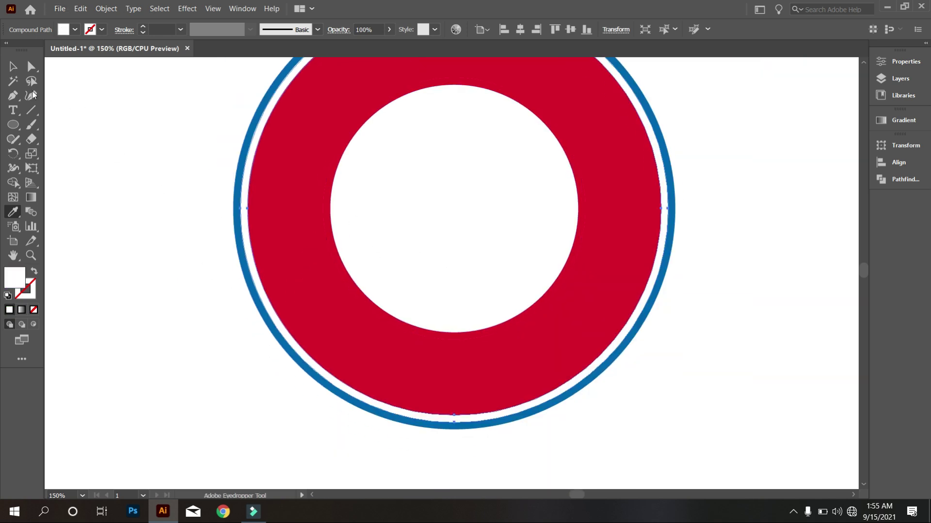
left_click(16, 64)
left_click(160, 139)
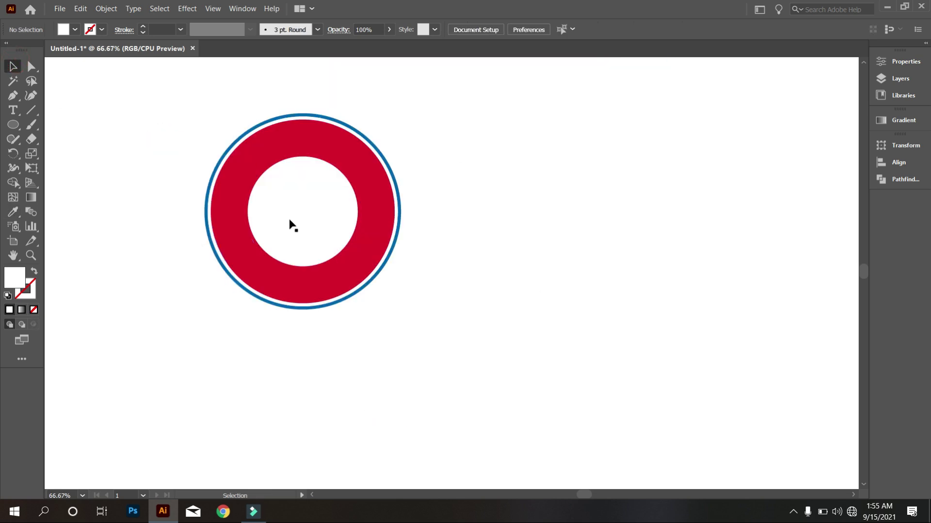
- Draw a vertical line about 469 px long to the right of the rings and give it a black stroke
scroll(419, 249, "down", 1)
scroll(551, 261, "up", 2)
key("space")
left_click_drag(559, 275, 515, 281)
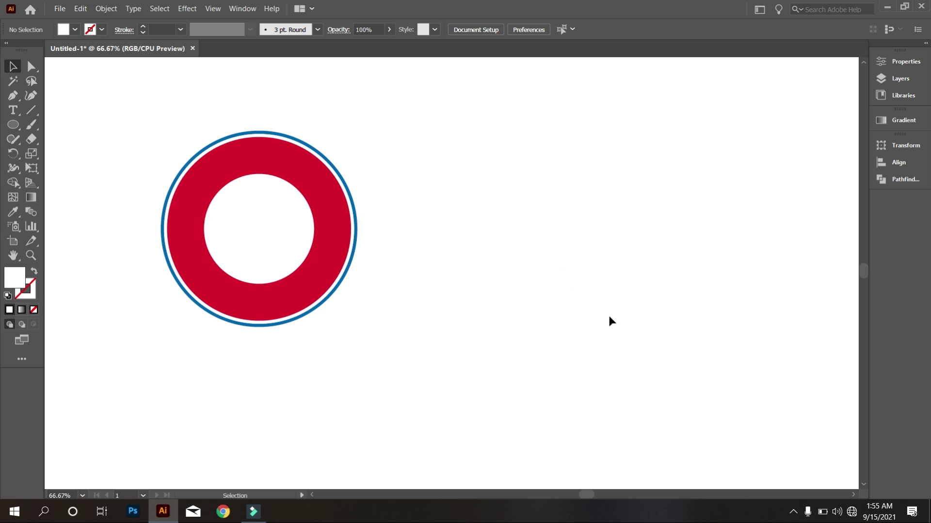
left_click(32, 113)
left_click_drag(649, 120, 649, 416)
left_click(102, 29)
left_click(34, 52)
left_click(82, 139)
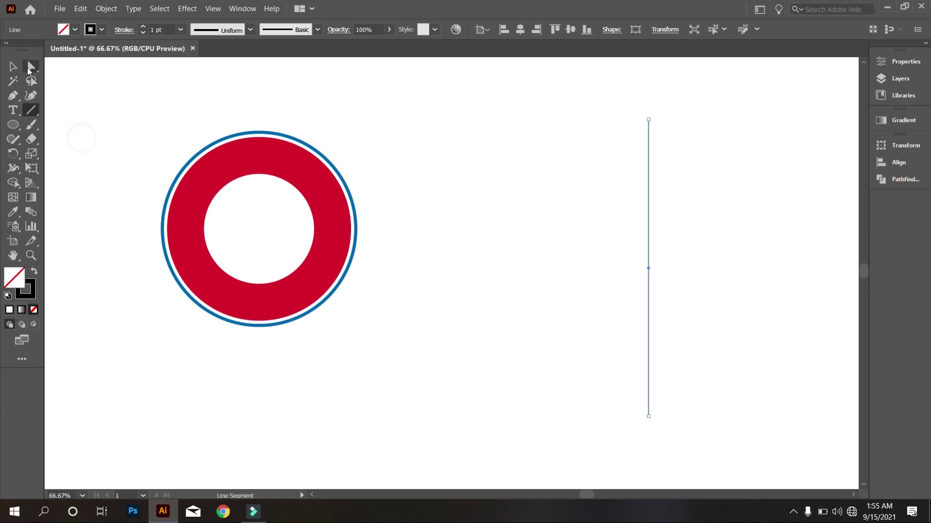
- Duplicate the vertical line a short distance sideways and repeat the copy until there are eight evenly spaced parallel lines
left_click(13, 67)
left_click(307, 119)
left_click_drag(625, 255, 640, 286)
key("ctrl+d")
key("ctrl+d")
key("ctrl+d")
key("ctrl+d")
key("ctrl+d")
key("ctrl+d")
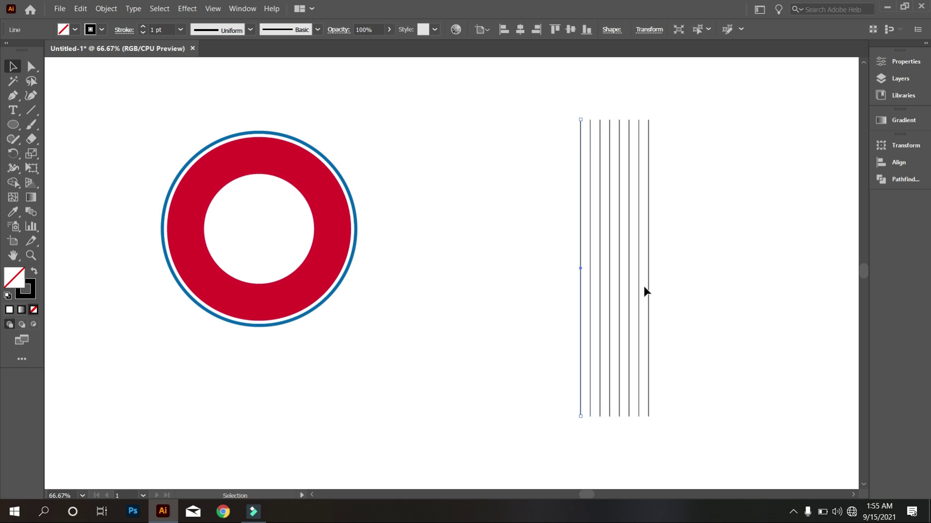
- Group the eight vertical lines and set the group's rotation angle to 90°
left_click(551, 171)
left_click_drag(529, 111, 746, 236)
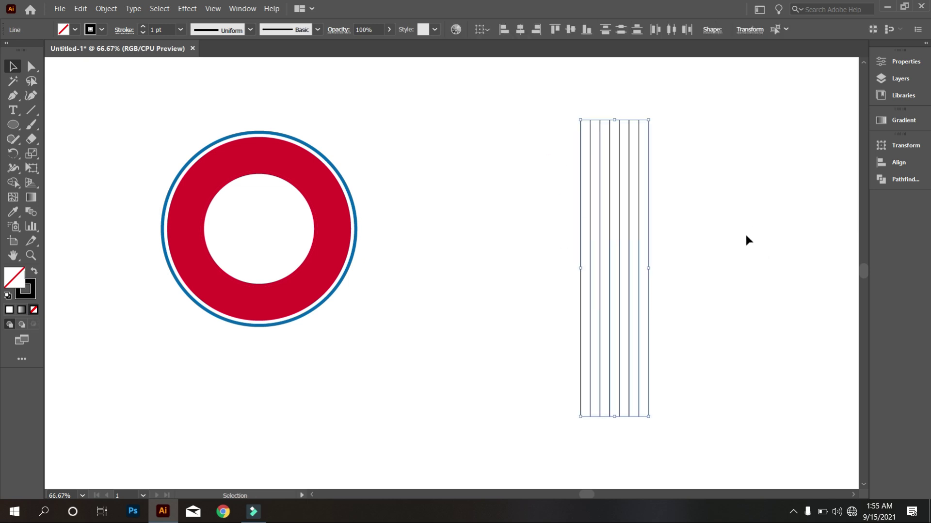
right_click(657, 95)
left_click(695, 158)
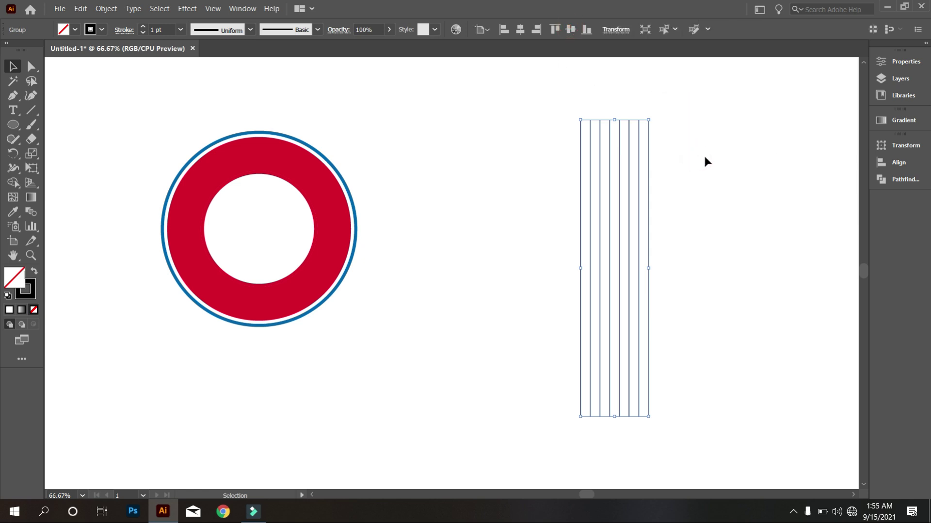
left_click(616, 29)
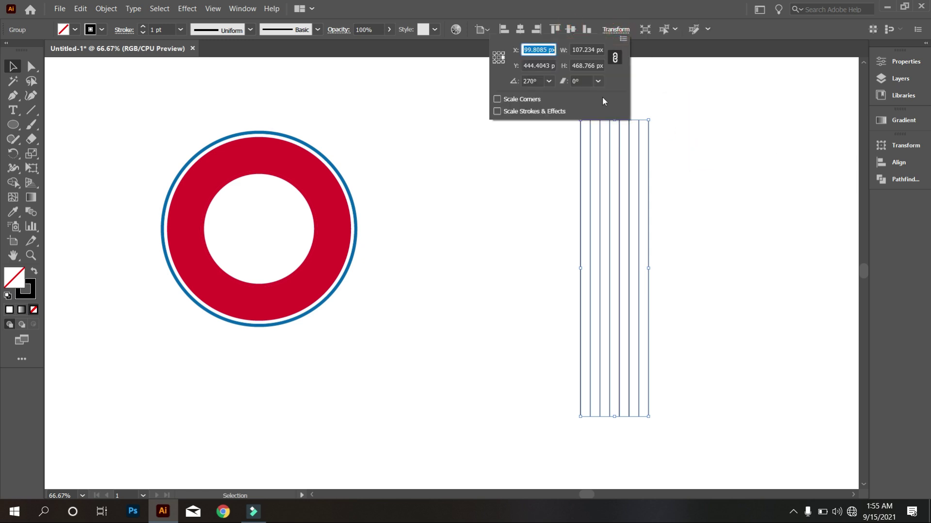
left_click(548, 81)
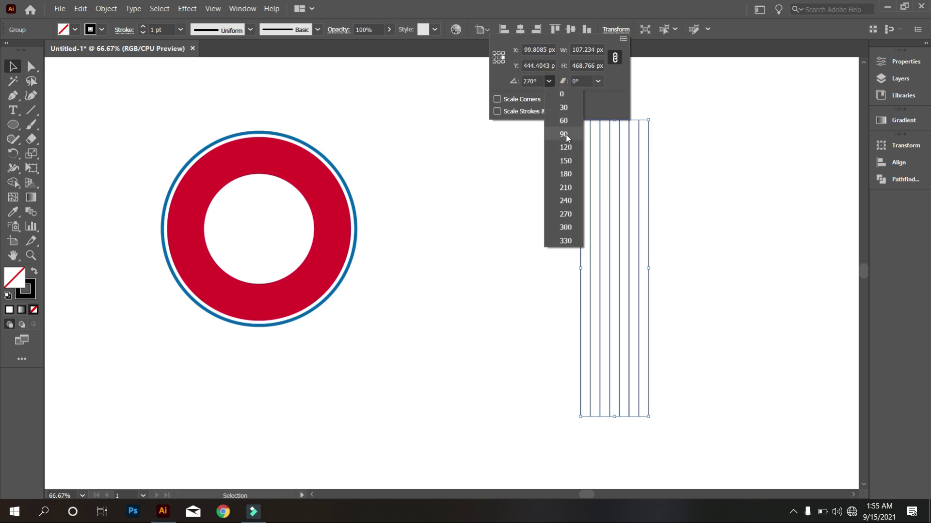
left_click(564, 134)
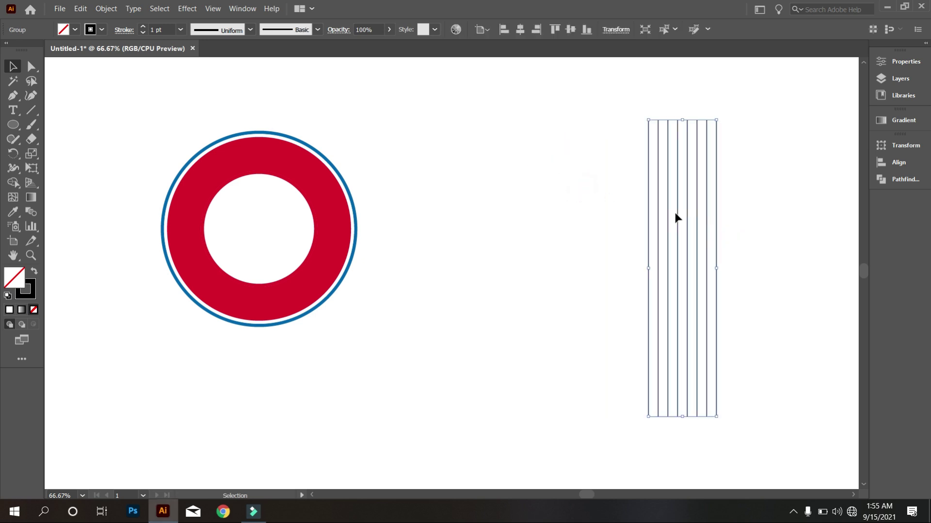
- Copy the group of vertical lines and paste the duplicate in place
left_click(84, 12)
left_click(94, 58)
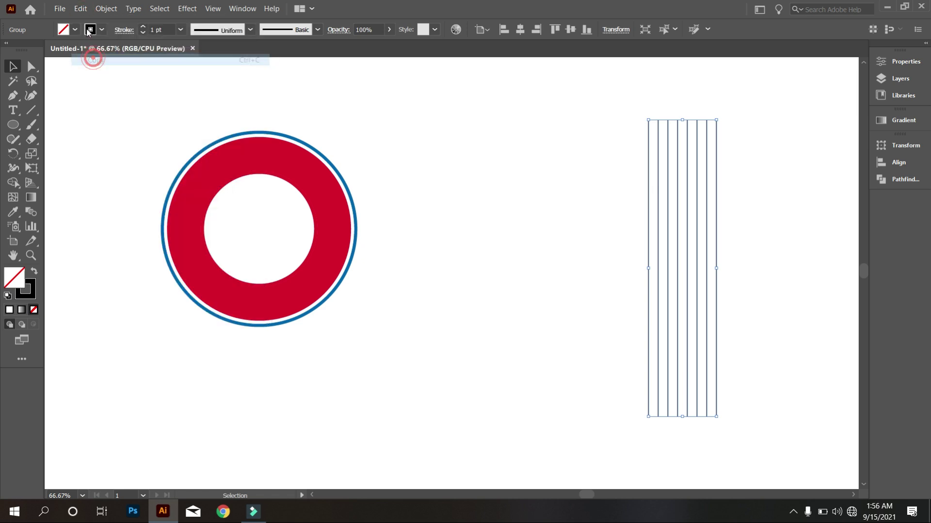
left_click(80, 9)
left_click(133, 102)
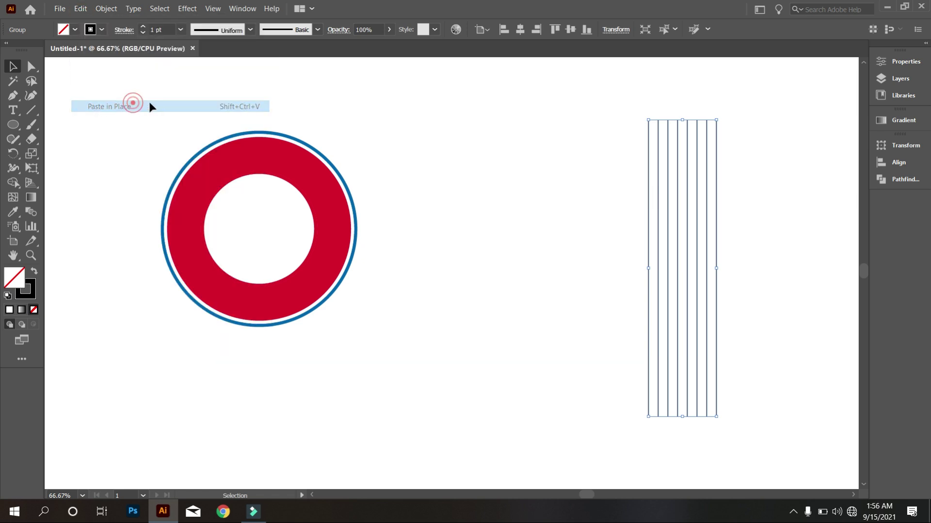
- Rotate the pasted line group to an angle of about 120° so it crosses the vertical lines diagonally
left_click(625, 31)
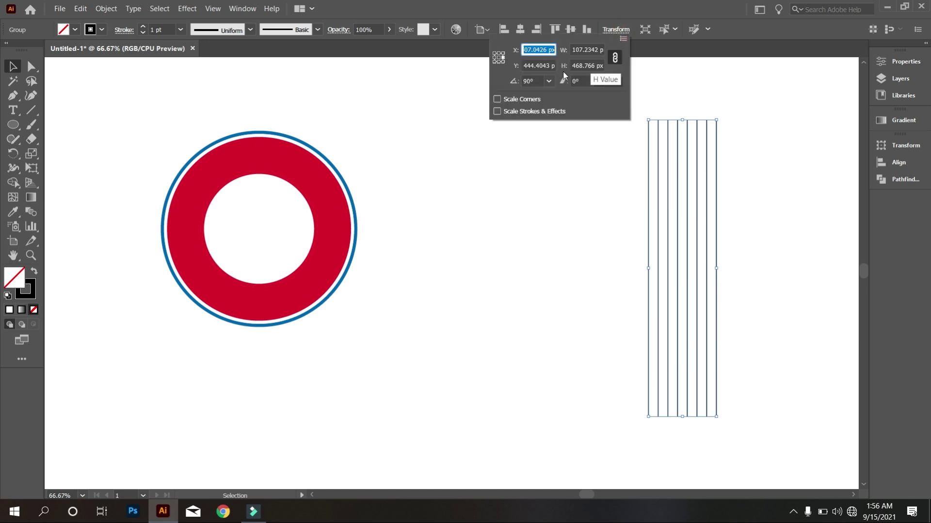
left_click(539, 87)
key("Up")
scroll(539, 88, "up", 20)
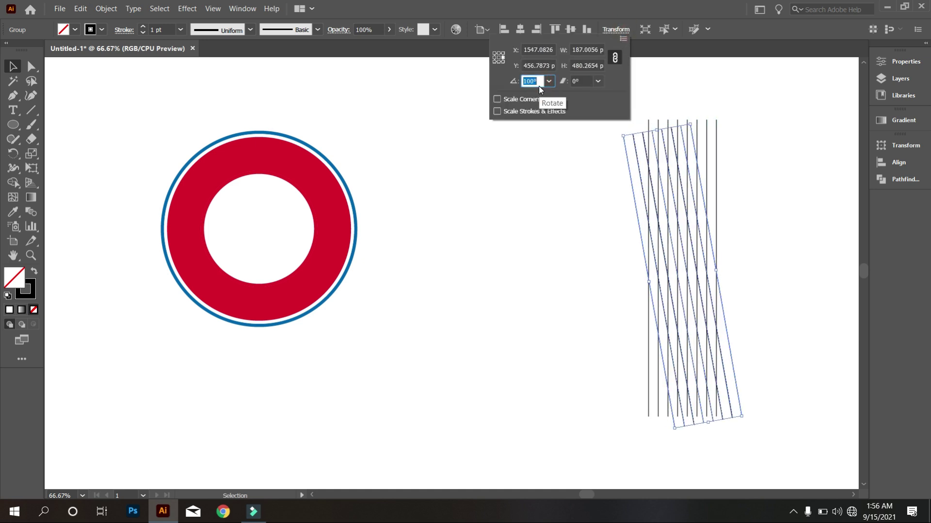
key("Up")
key("Up")
key("Up")
key("Up")
key("Up")
key("Up")
key("Up")
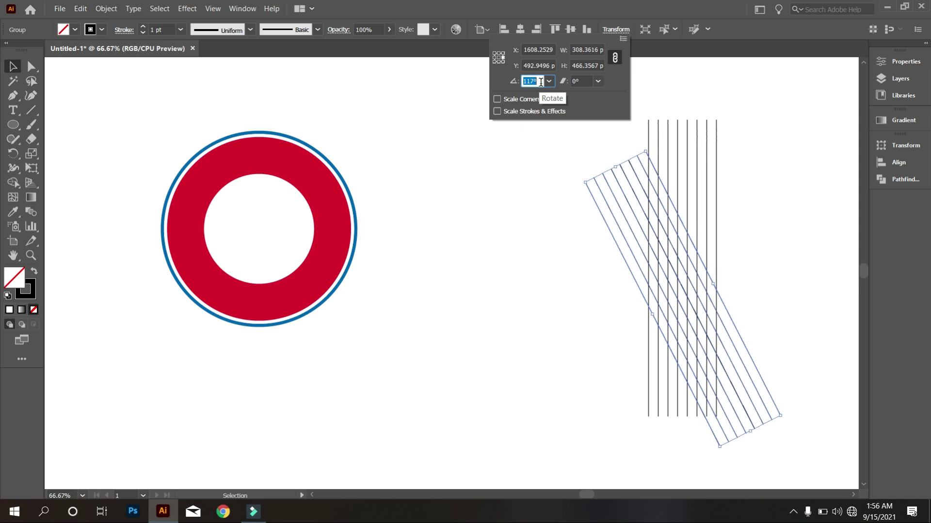
left_click(539, 187)
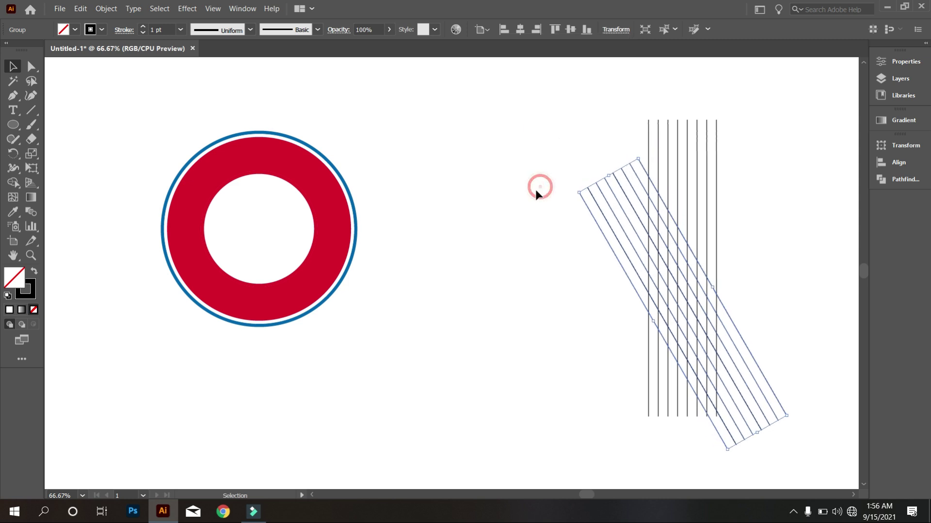
- Align the vertical and diagonal line groups by their horizontal and vertical centers and group them together
left_click_drag(502, 123, 736, 293)
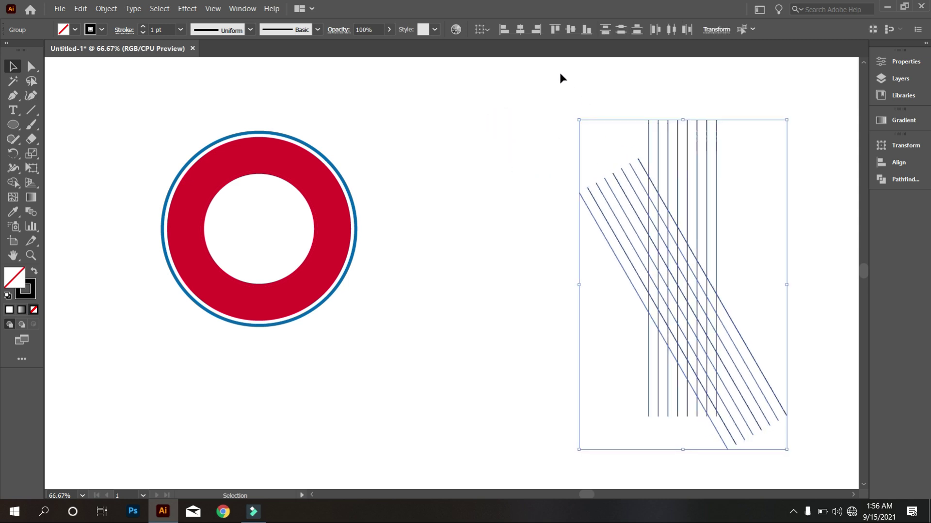
left_click(519, 30)
left_click(570, 30)
right_click(556, 134)
left_click(609, 211)
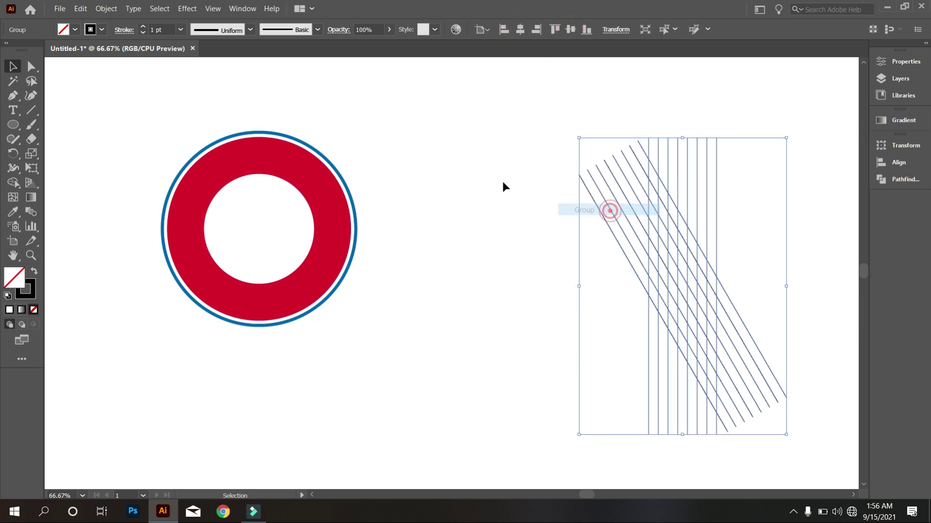
left_click(501, 182)
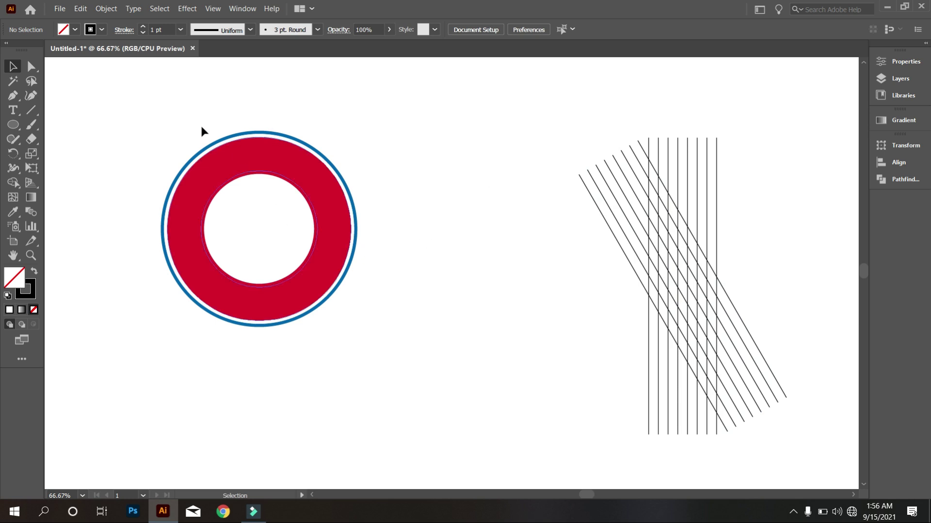
- Move the crossed line group beside the rings, then align it to them by horizontal and vertical centers
left_click_drag(657, 249, 458, 235)
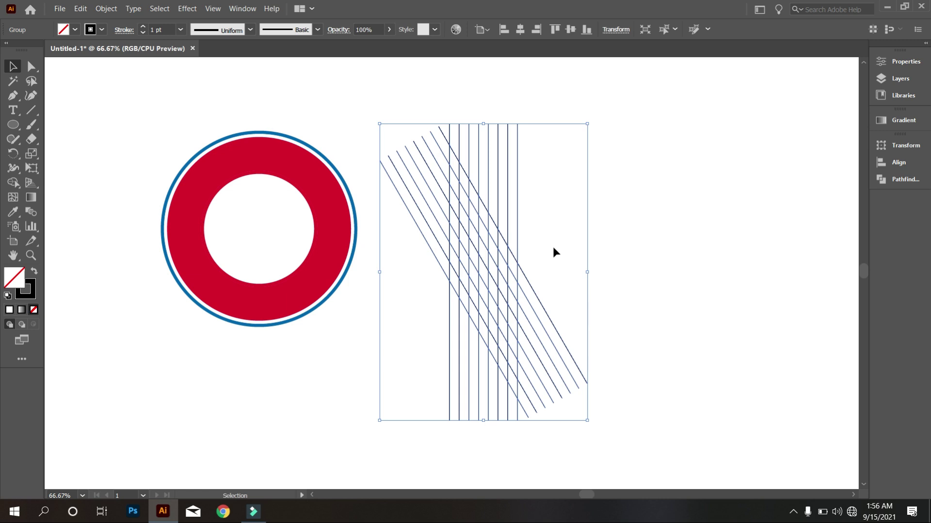
key("ctrl+c")
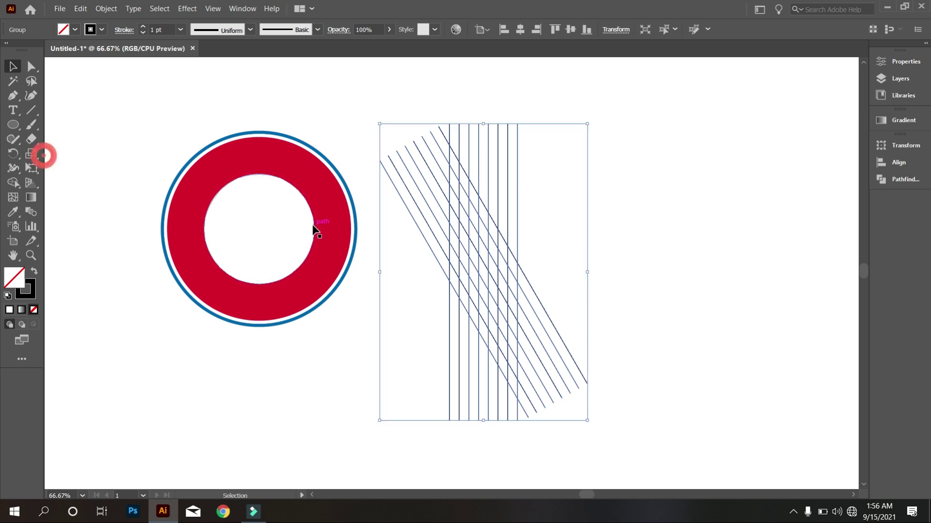
left_click_drag(129, 144, 518, 146)
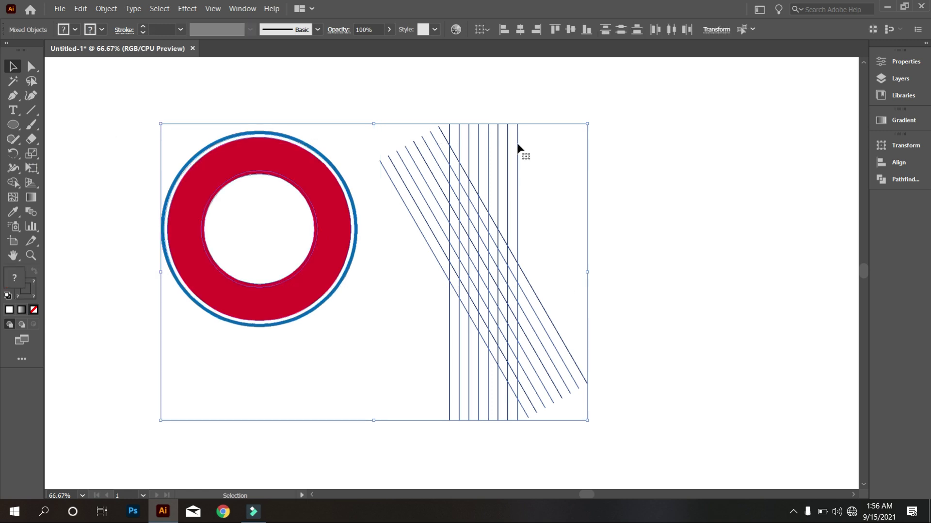
left_click(519, 28)
left_click(571, 30)
left_click(574, 139)
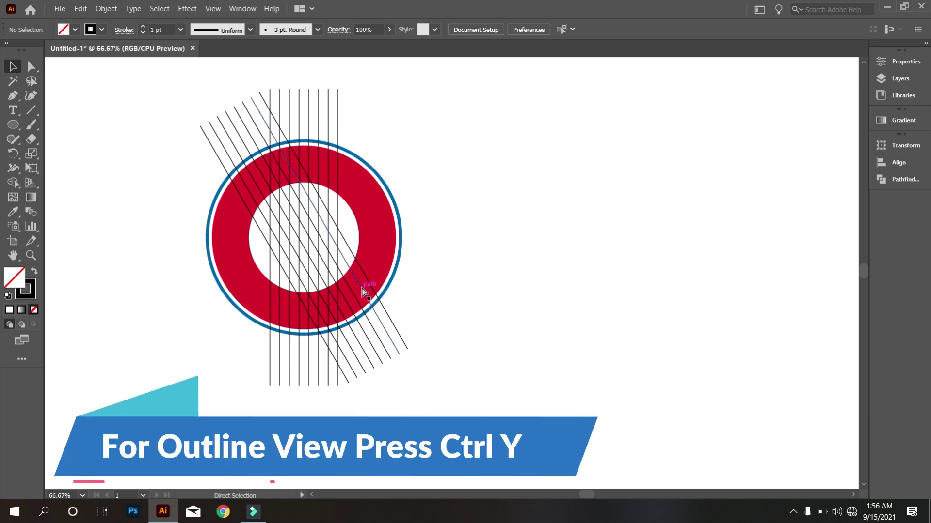
- Switch to outline view and scale the line group up proportionally until its outer vertical lines reach the inner circle
key("ctrl+y")
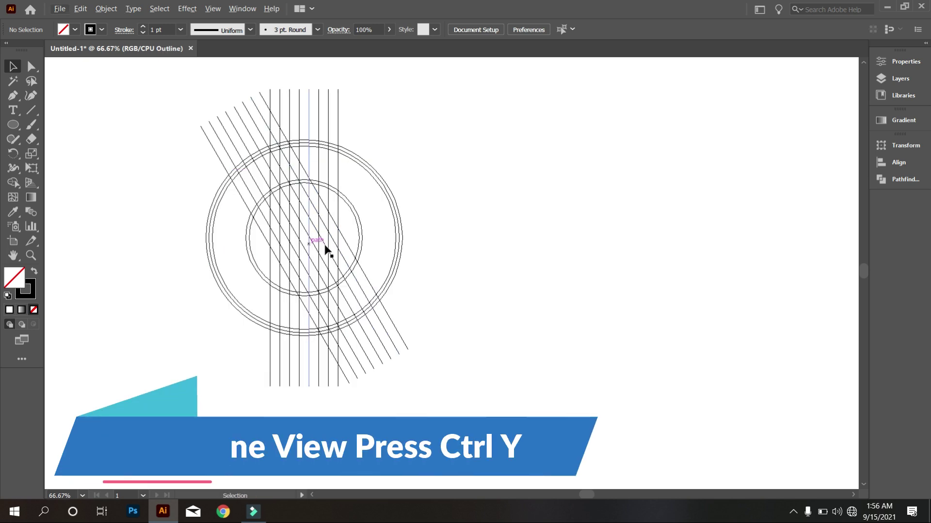
left_click_drag(420, 367, 364, 339)
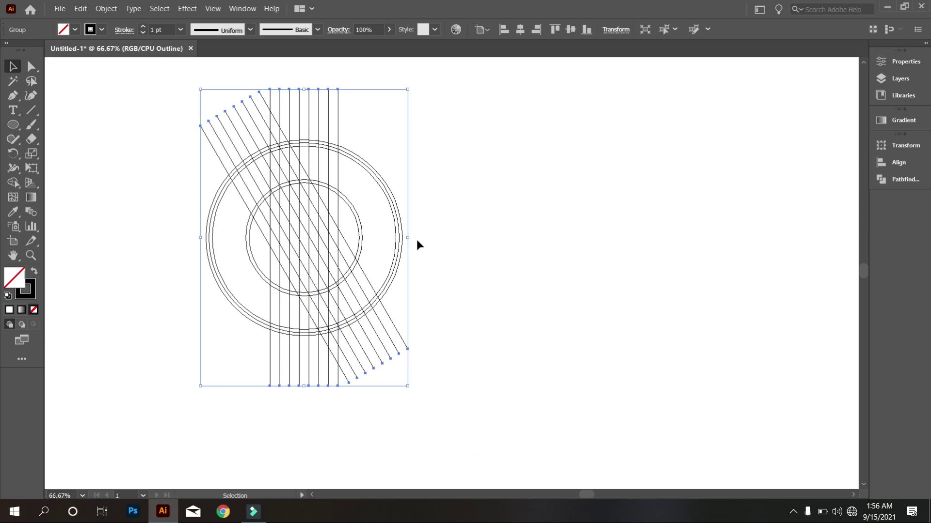
left_click_drag(409, 239, 478, 246)
scroll(302, 268, "up", 2)
scroll(167, 225, "up", 1)
scroll(170, 238, "up", 2)
scroll(231, 218, "down", 2)
left_click_drag(236, 263, 323, 266)
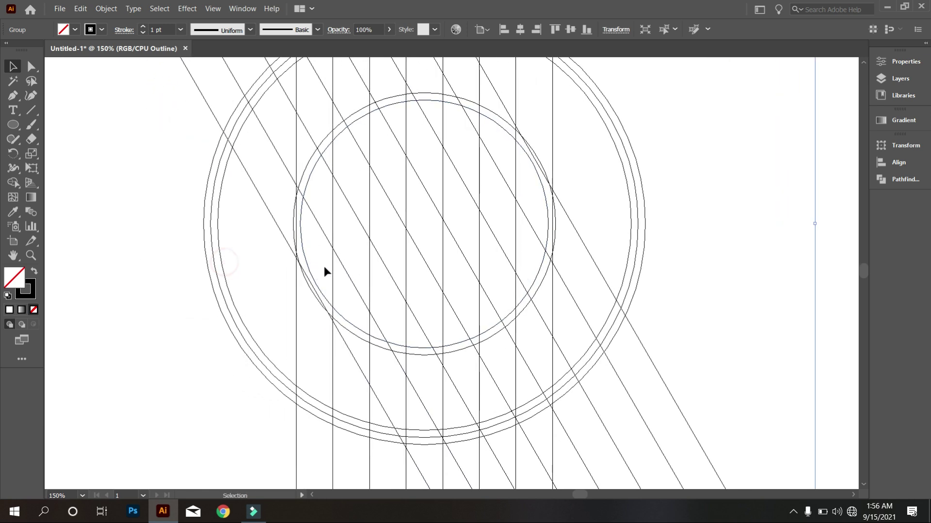
scroll(319, 274, "down", 2)
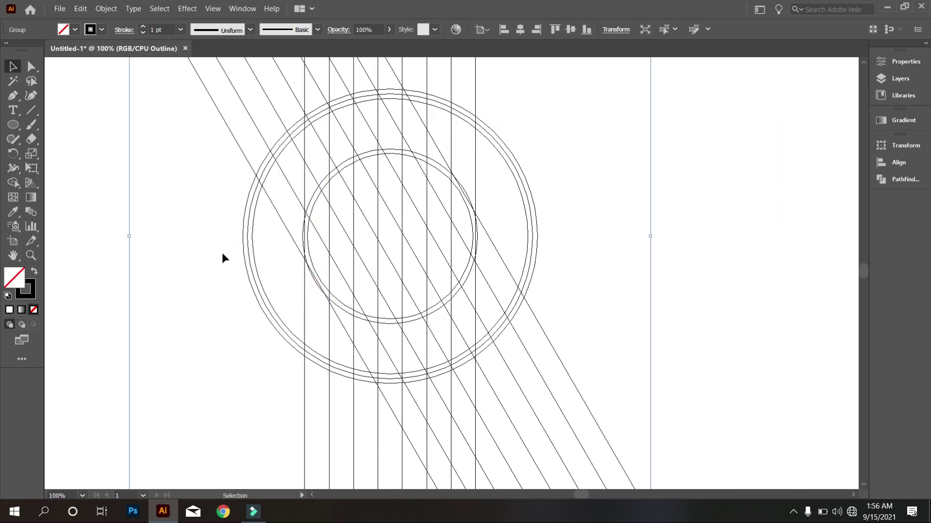
- Widen the line group slightly and realign it with the rings by their horizontal centers
left_click_drag(130, 238, 124, 238)
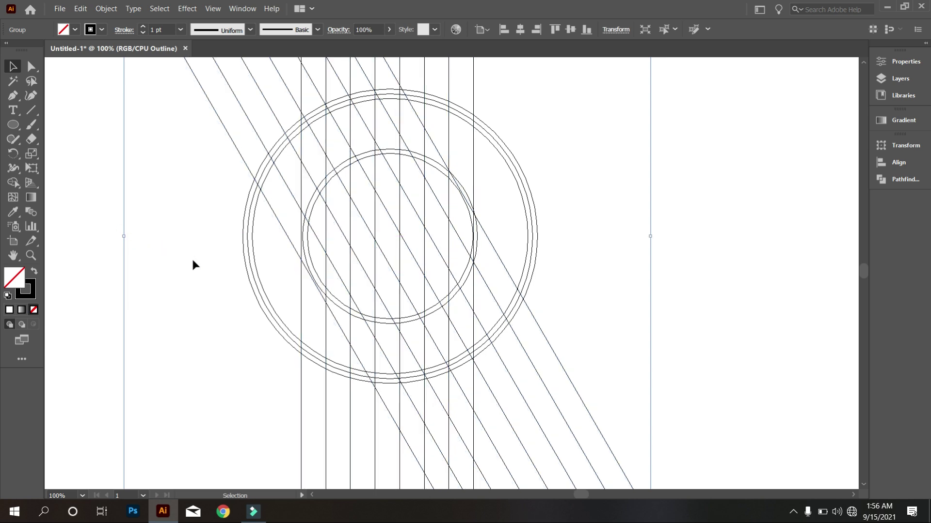
left_click(552, 234)
left_click_drag(597, 256, 342, 178)
left_click(526, 29)
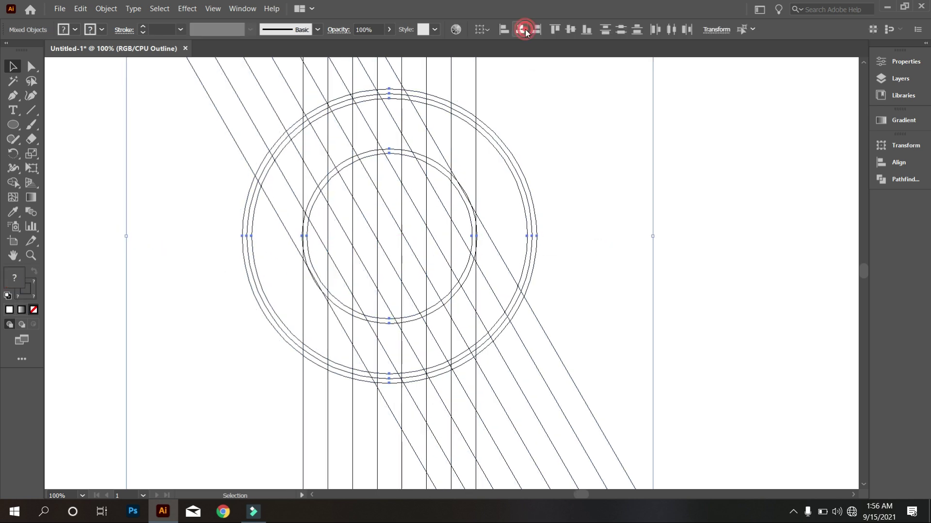
left_click(591, 160)
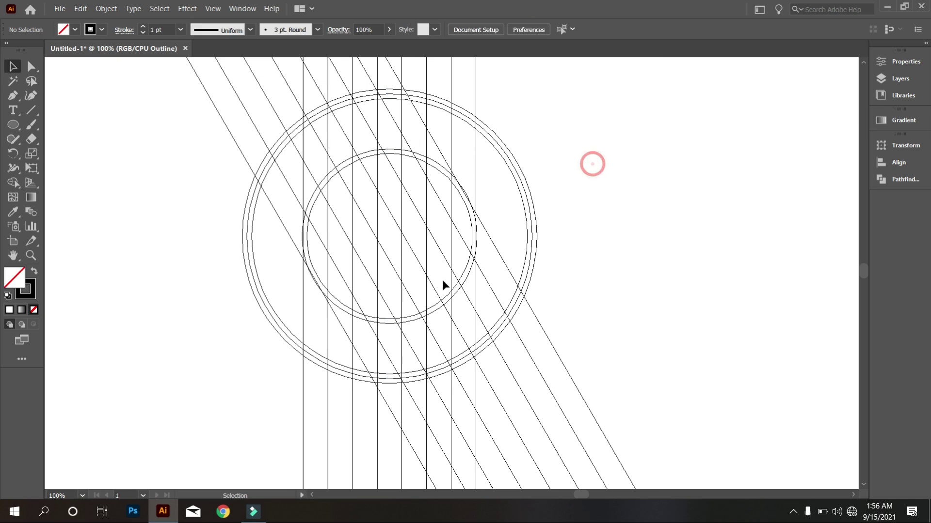
- Stretch both sides of the line group slightly so the outer vertical lines touch the inner ring's outer edge
left_click(304, 280)
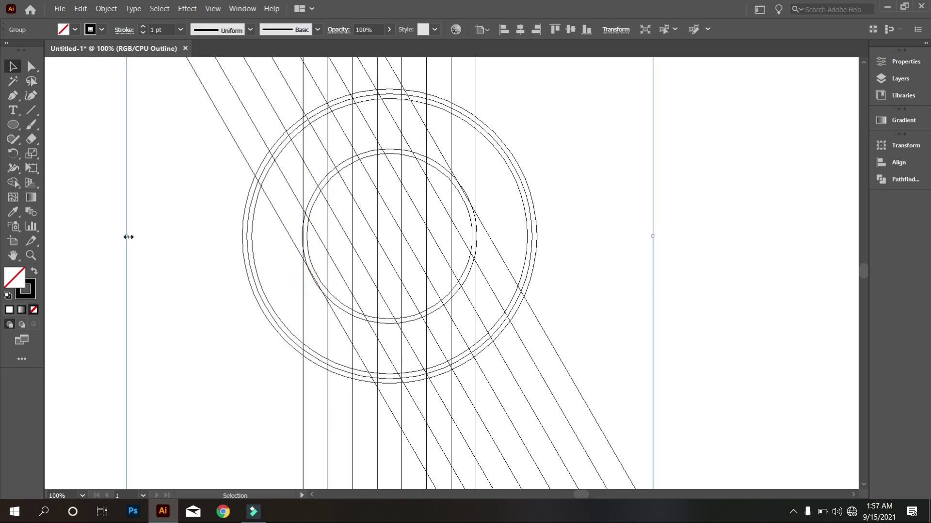
left_click_drag(125, 236, 125, 260)
left_click(592, 233)
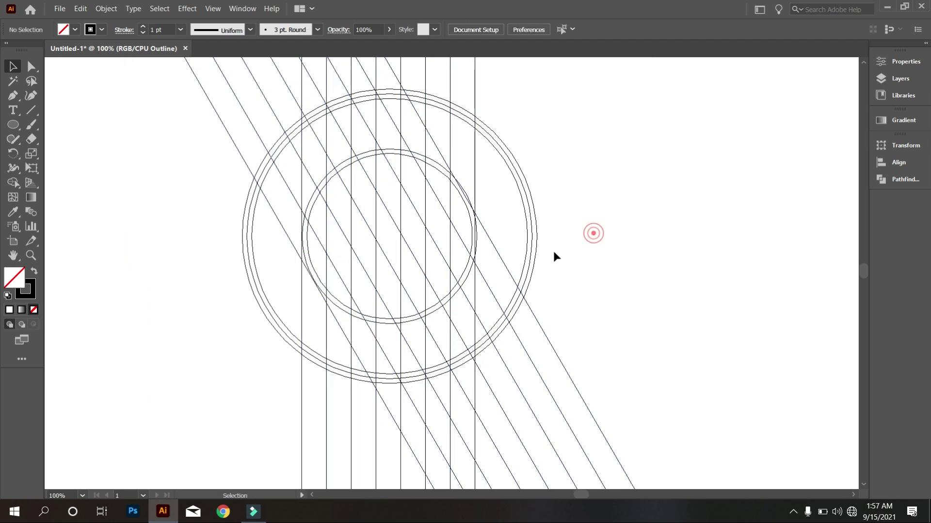
left_click(475, 201)
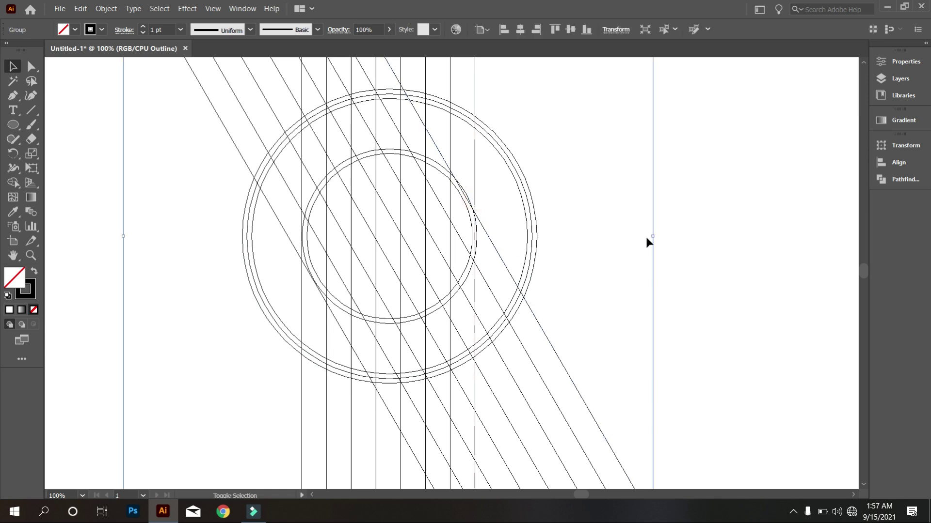
left_click_drag(654, 238, 656, 243)
left_click(677, 272)
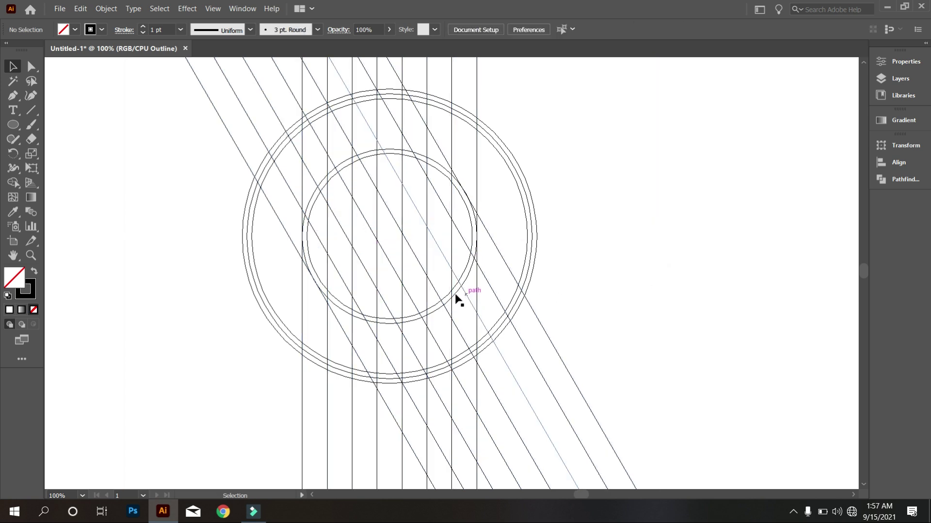
- Return to preview mode and align the lines and rings by their horizontal and vertical centers
scroll(451, 294, "down", 2)
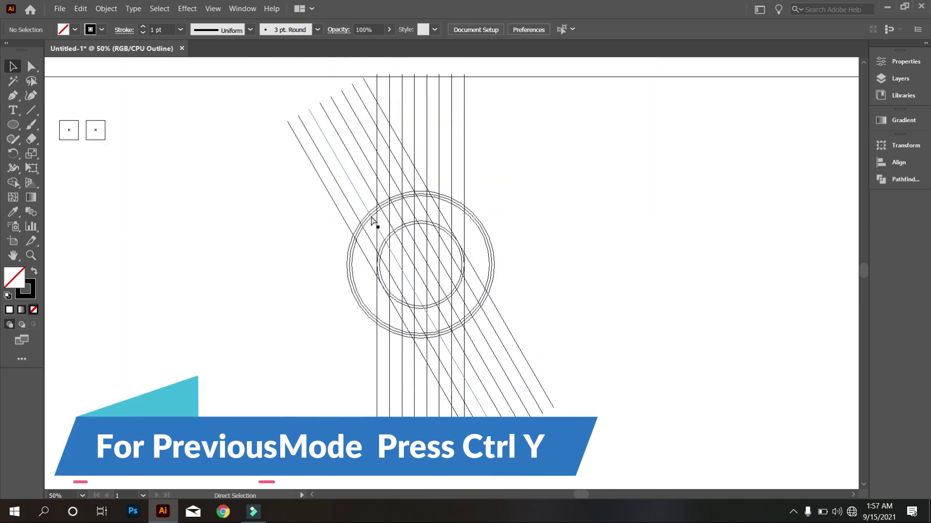
key("ctrl+y")
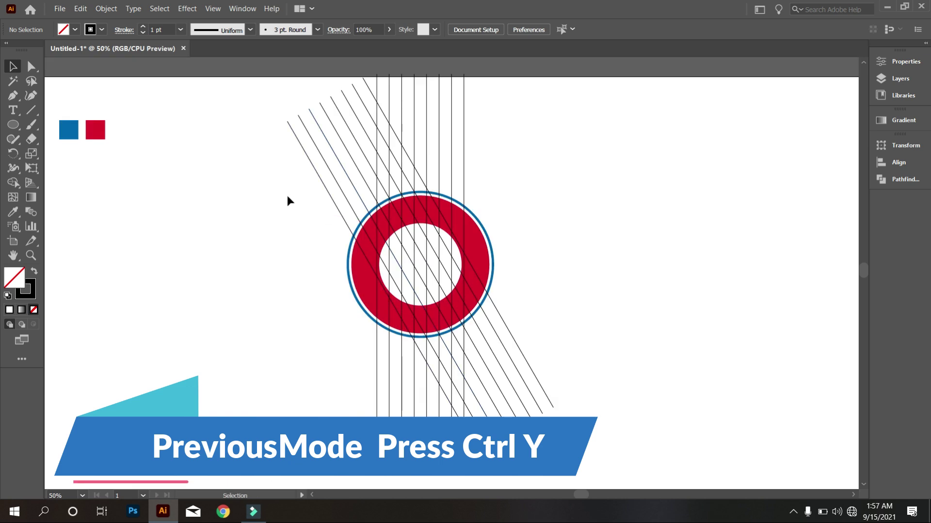
left_click_drag(256, 198, 569, 343)
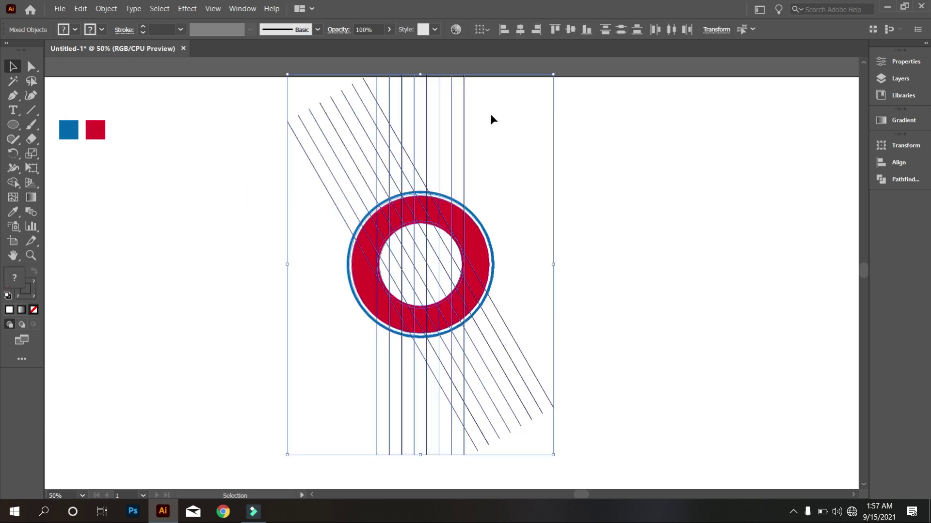
left_click(520, 27)
left_click(573, 33)
left_click(624, 219)
- Select all rings and lines for the Shape Builder tool, with a black fill and no stroke
left_click_drag(255, 179, 589, 347)
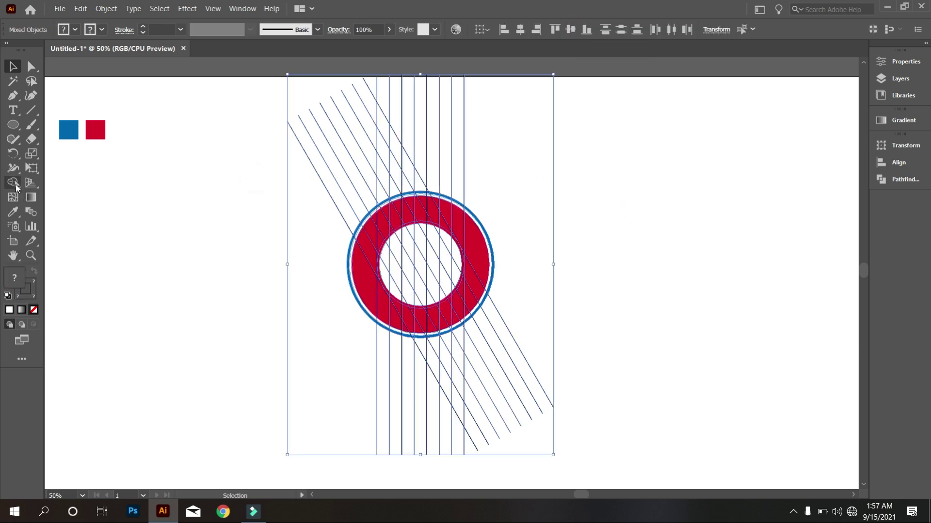
key("shift+m")
left_click(101, 30)
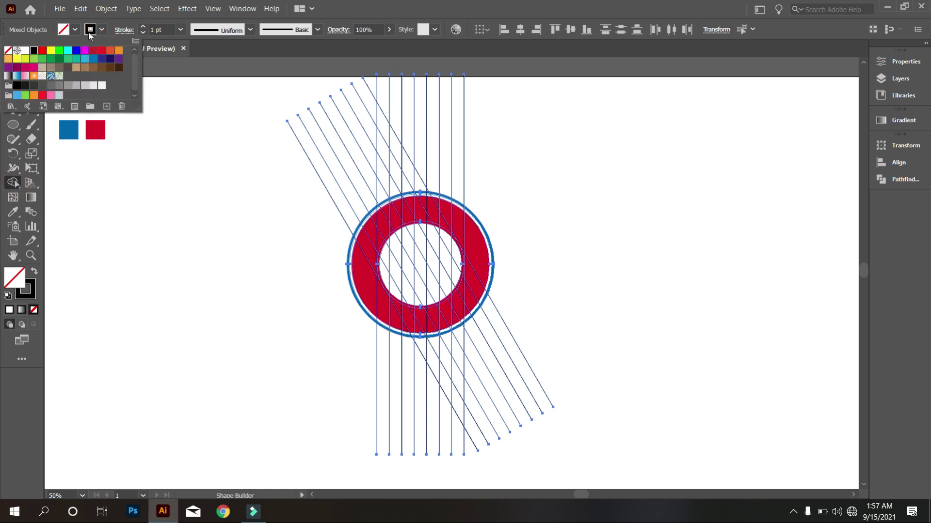
left_click(8, 50)
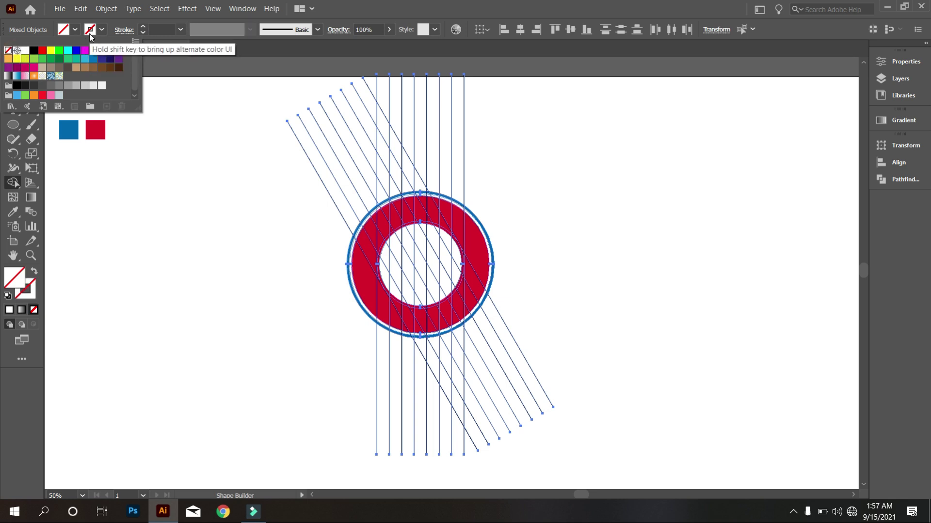
left_click(75, 30)
left_click(79, 30)
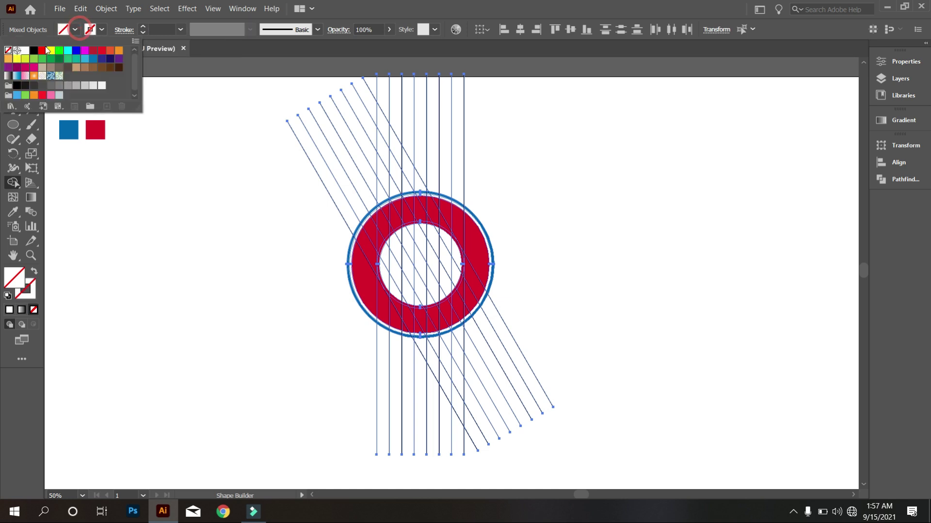
left_click(35, 51)
left_click(222, 209)
- Build separate black shapes from the line-divided cells along the lower and right parts of the inner circle
scroll(421, 270, "up", 3)
scroll(368, 246, "down", 1)
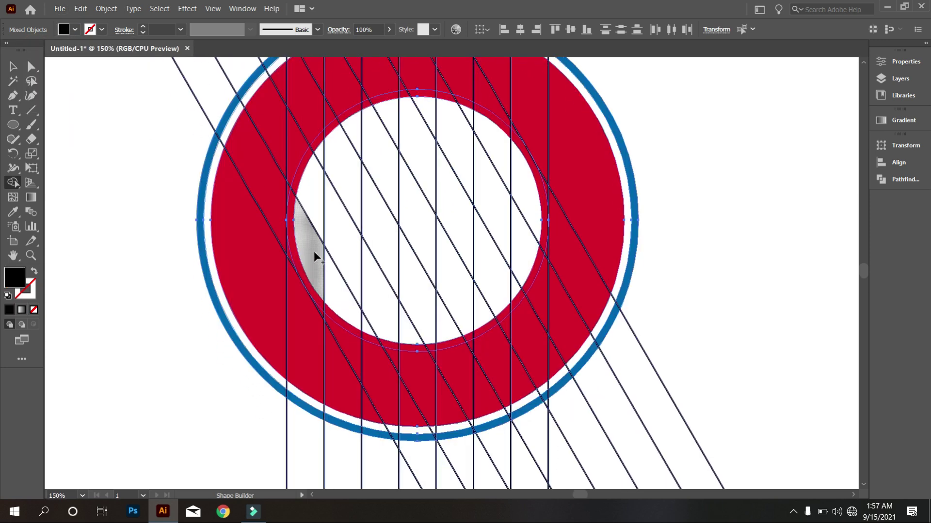
scroll(316, 216, "up", 1)
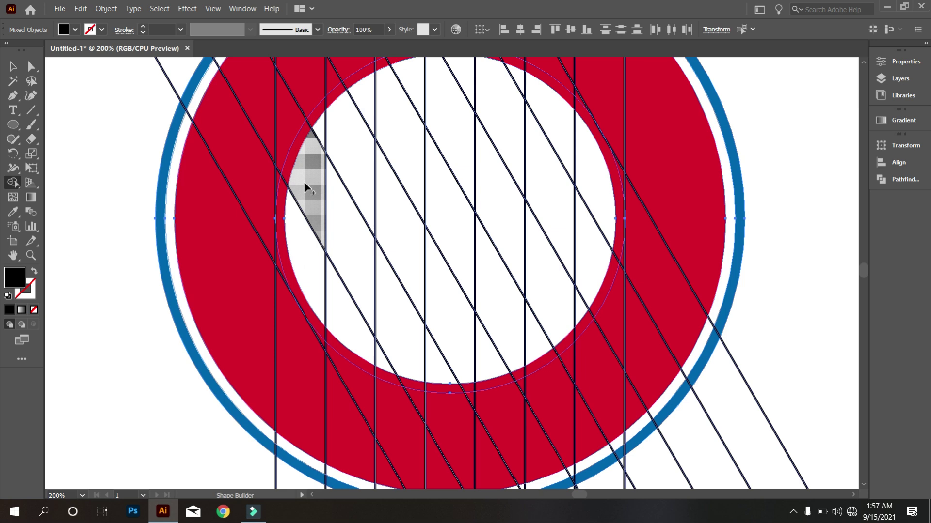
left_click(304, 181)
left_click(297, 230)
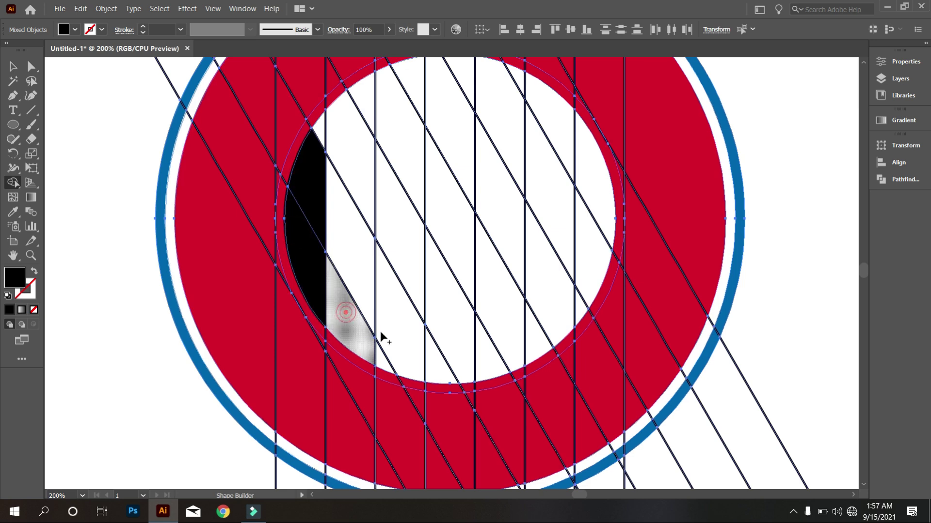
left_click(346, 313)
left_click(382, 359)
left_click(401, 330)
left_click(436, 364)
left_click(450, 336)
left_click(488, 356)
left_click(507, 328)
left_click_drag(517, 333, 521, 335)
left_click(532, 336)
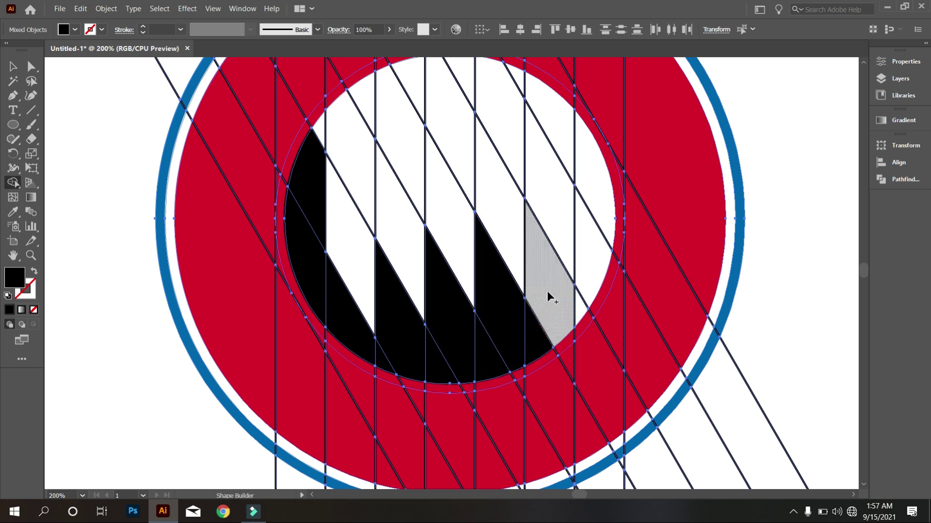
left_click(564, 239)
left_click(592, 257)
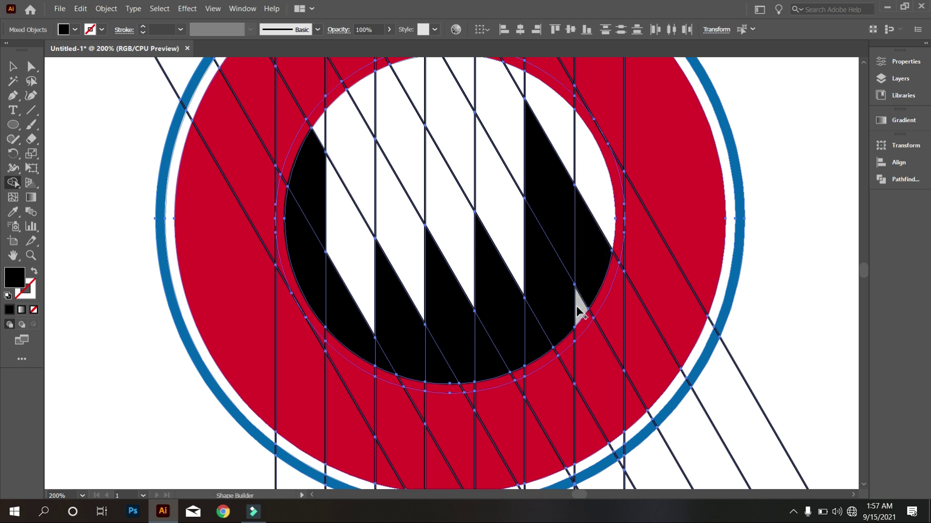
left_click(580, 310)
- Build black shapes from the remaining middle and upper cells until the whole inner circle is filled
left_click(498, 224)
left_click(455, 243)
left_click(402, 243)
left_click(350, 257)
left_click(355, 166)
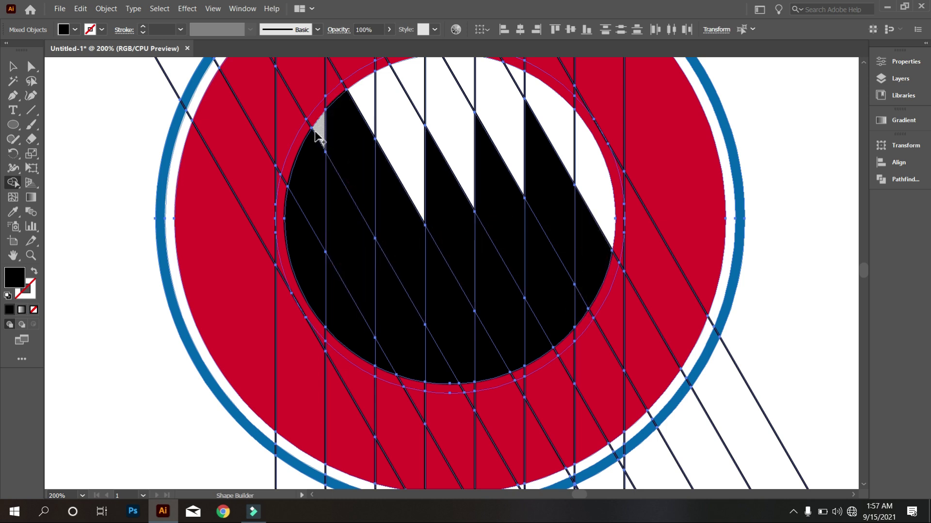
left_click(318, 131)
left_click(365, 102)
left_click(393, 137)
scroll(425, 177, "up", 1)
left_click(413, 99)
left_click(446, 138)
left_click(461, 93)
left_click(499, 129)
left_click(516, 98)
left_click(541, 129)
left_click(592, 183)
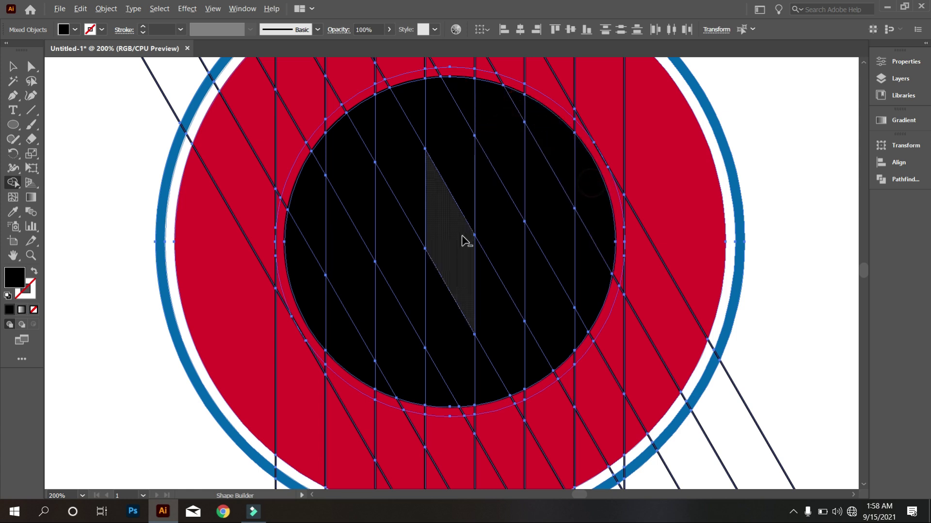
- Leave the Shape Builder and ungroup the line artwork twice to free the individual lines and black cells
scroll(462, 236, "down", 2)
scroll(474, 285, "down", 2)
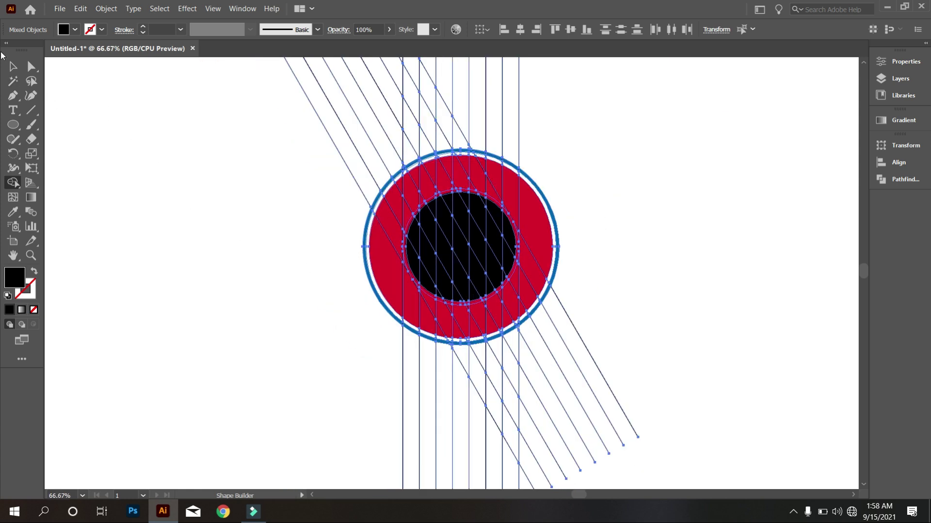
left_click(10, 71)
left_click(204, 166)
scroll(337, 239, "down", 1)
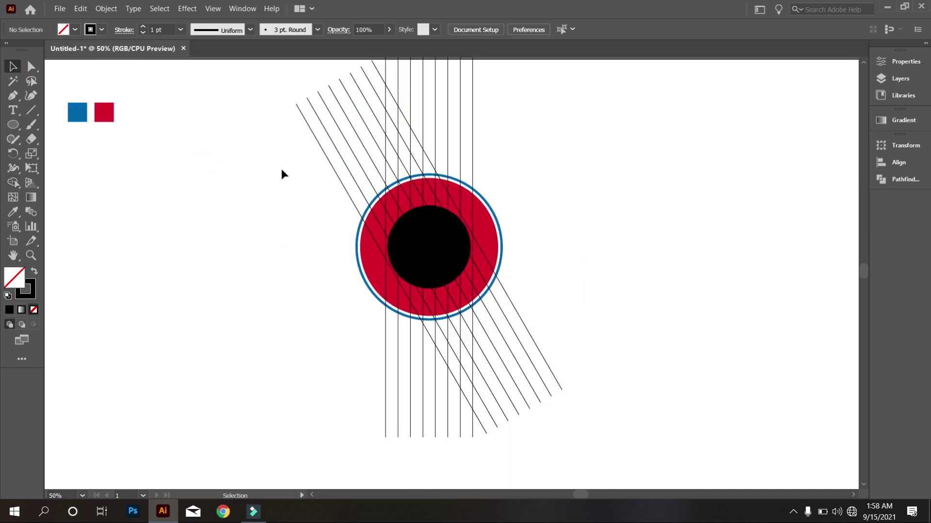
left_click_drag(260, 119, 465, 121)
right_click(504, 121)
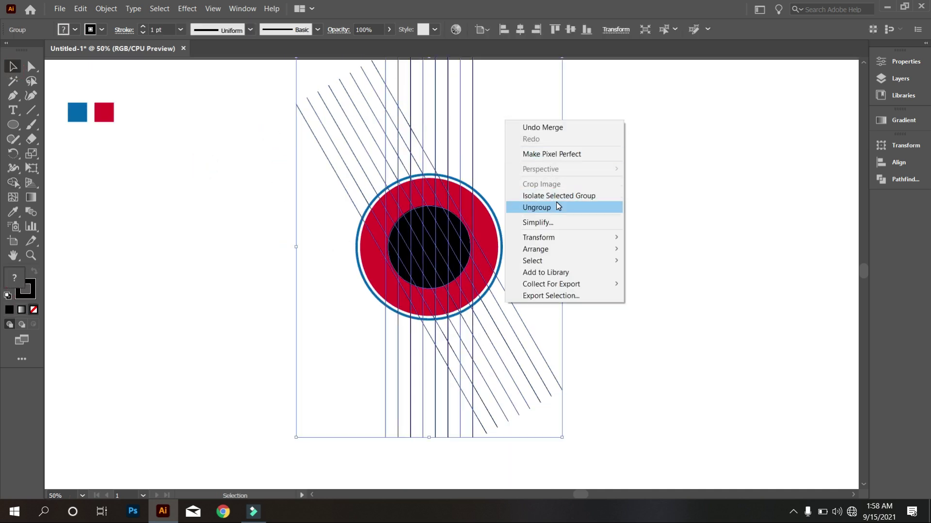
left_click(557, 203)
left_click(521, 145)
left_click_drag(528, 137, 415, 114)
right_click(494, 115)
left_click(546, 203)
left_click(524, 144)
- Delete the leftover vertical and diagonal line segments around the rings
left_click_drag(523, 131, 303, 160)
key("Delete")
key("Delete")
left_click_drag(625, 294, 502, 411)
key("Delete")
left_click_drag(383, 412, 384, 411)
key("Delete")
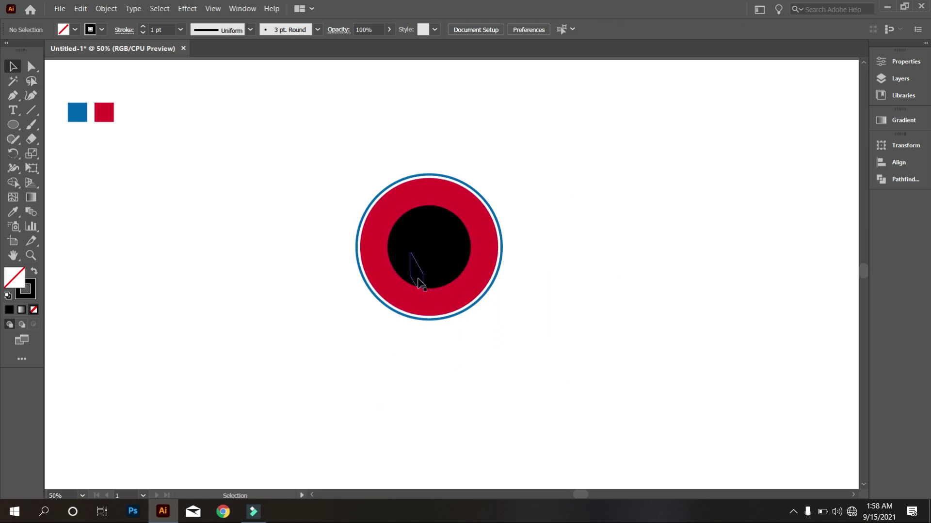
- Change the fill of the thin ring around the black inner circle from the red to white
scroll(411, 289, "up", 2)
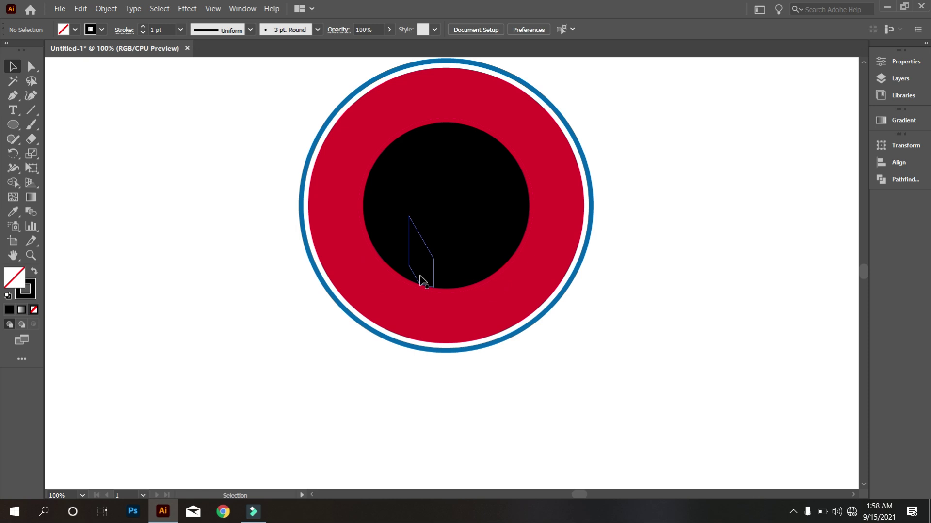
left_click(392, 272)
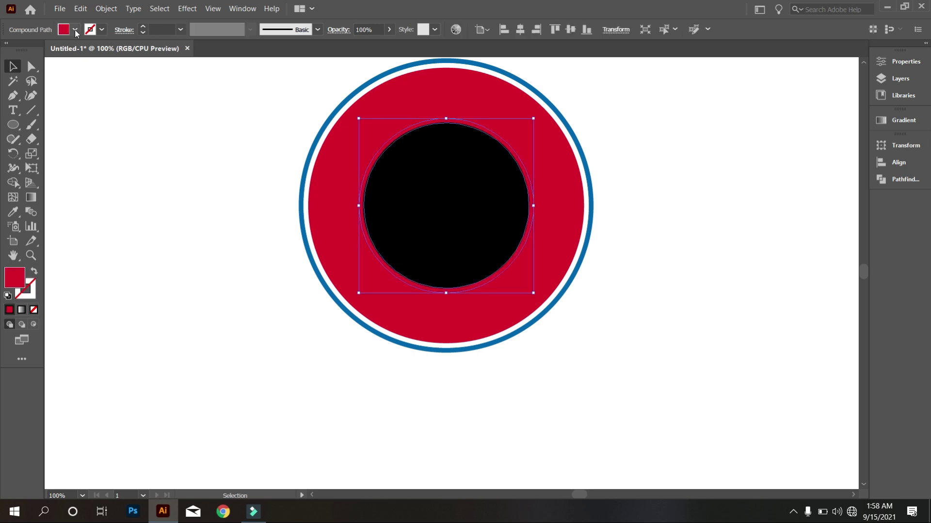
left_click(76, 30)
left_click(22, 49)
left_click(218, 235)
left_click(219, 235)
scroll(366, 341, "up", 1)
scroll(436, 255, "down", 1)
scroll(470, 287, "up", 1)
scroll(435, 301, "up", 2)
scroll(437, 304, "up", 2)
scroll(394, 249, "down", 2)
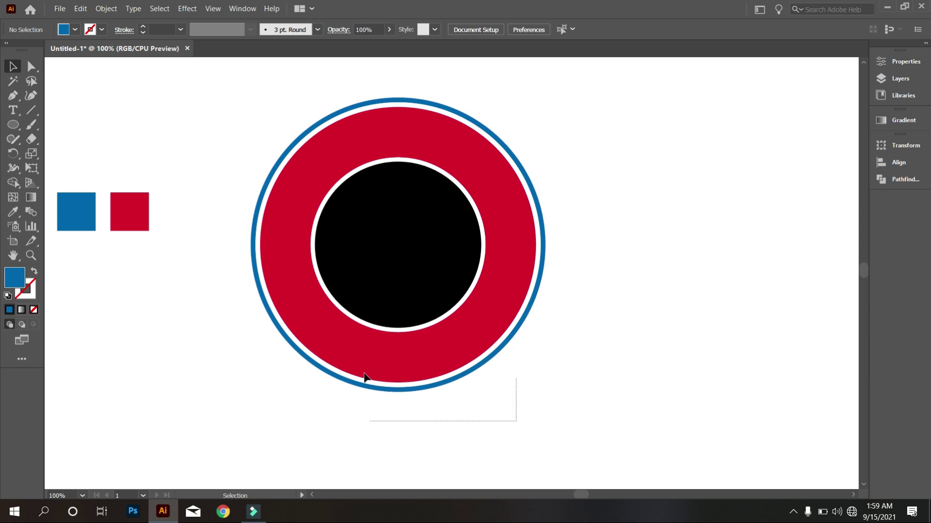
- Select the concentric rings surrounding the black cells and lock them
left_click_drag(311, 339, 258, 330)
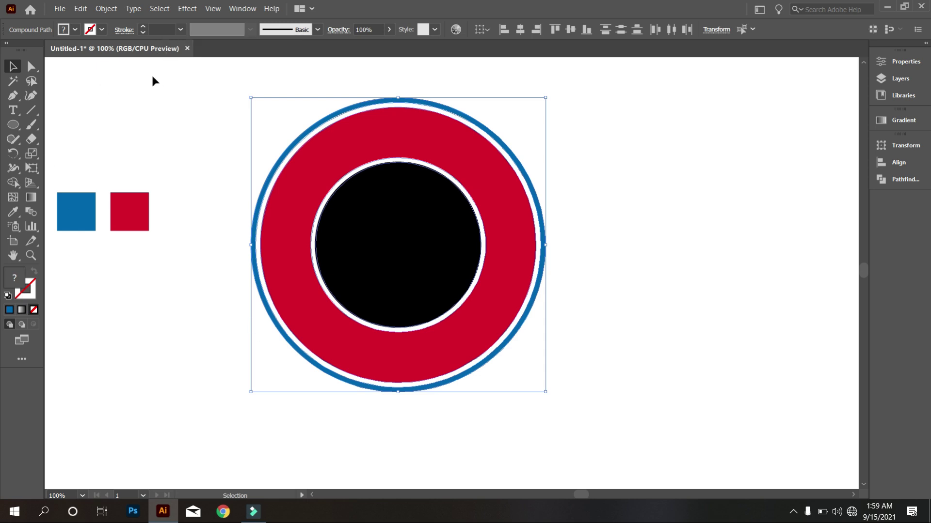
left_click(97, 9)
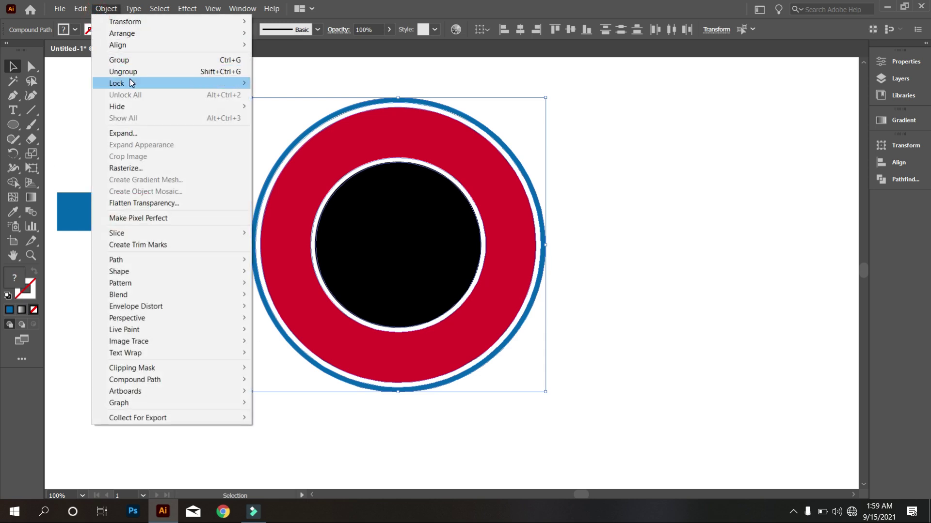
mouse_move(129, 83)
left_click(287, 83)
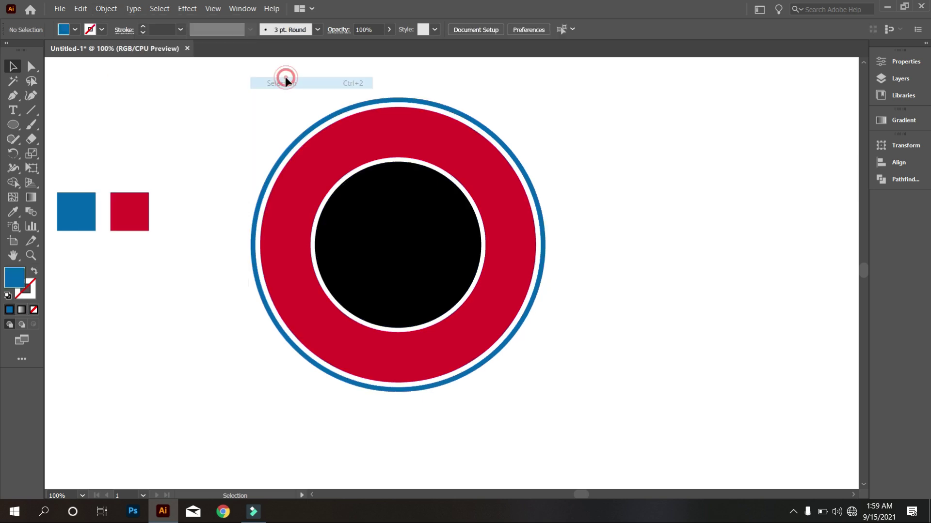
- Select all black cells of the inner circle and set their stroke weight to 0 pt
left_click_drag(289, 94, 458, 327)
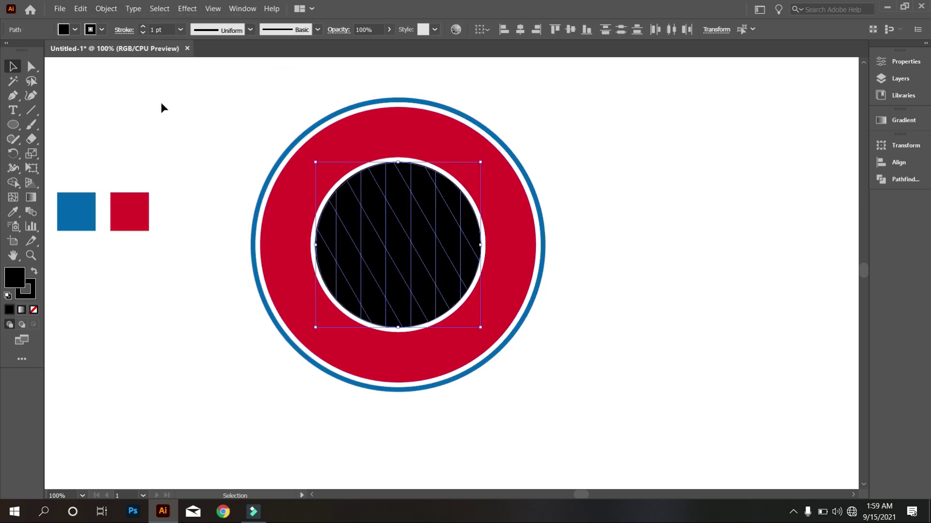
scroll(170, 28, "down", 4)
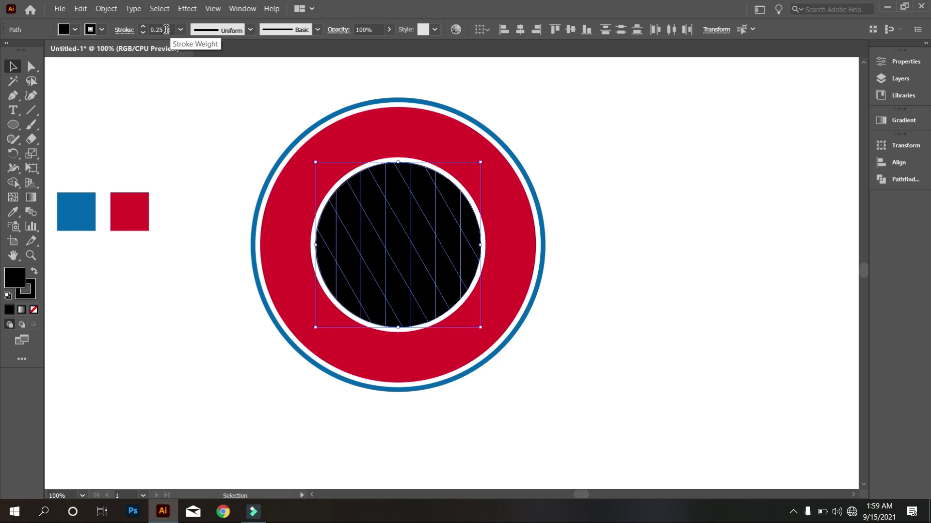
left_click(195, 126)
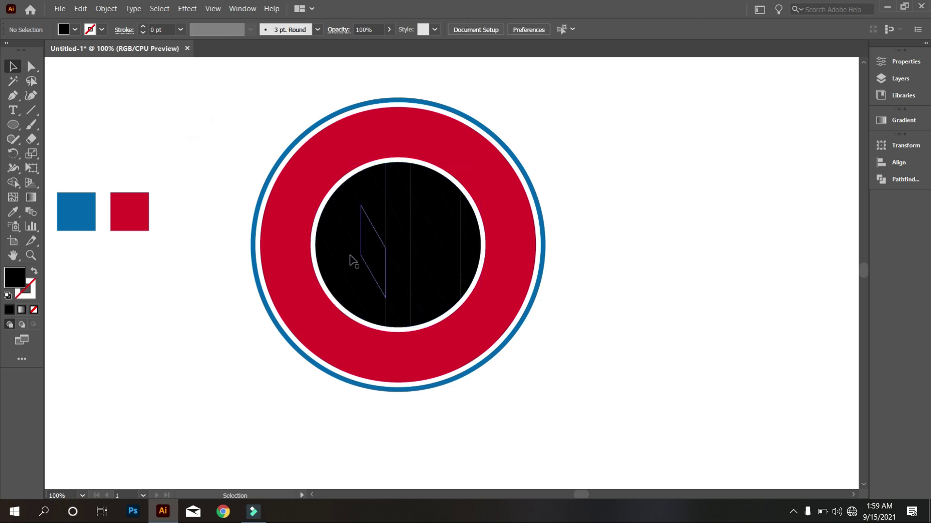
- With the Eyedropper, fill the far-left cell with the blue of the sample square and the cell below it with white
left_click(322, 268)
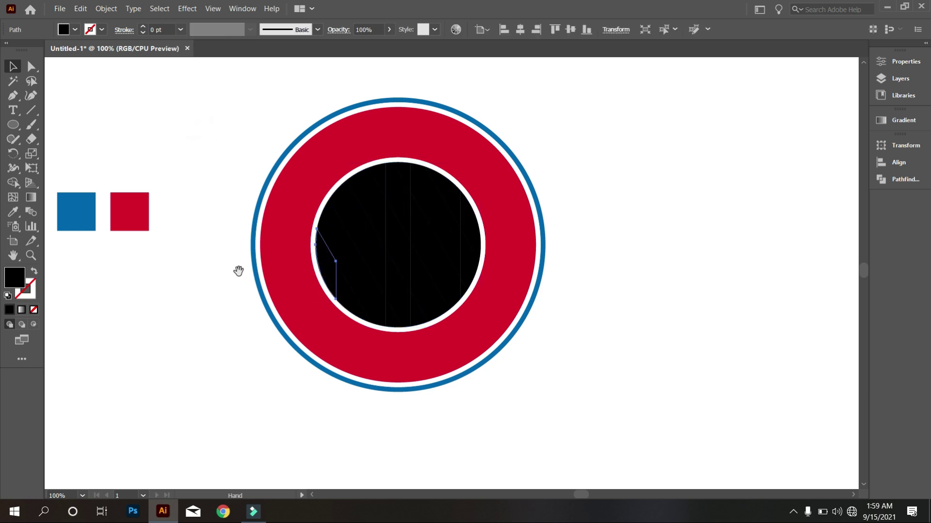
left_click_drag(239, 270, 307, 269)
left_click(14, 212)
left_click(141, 210)
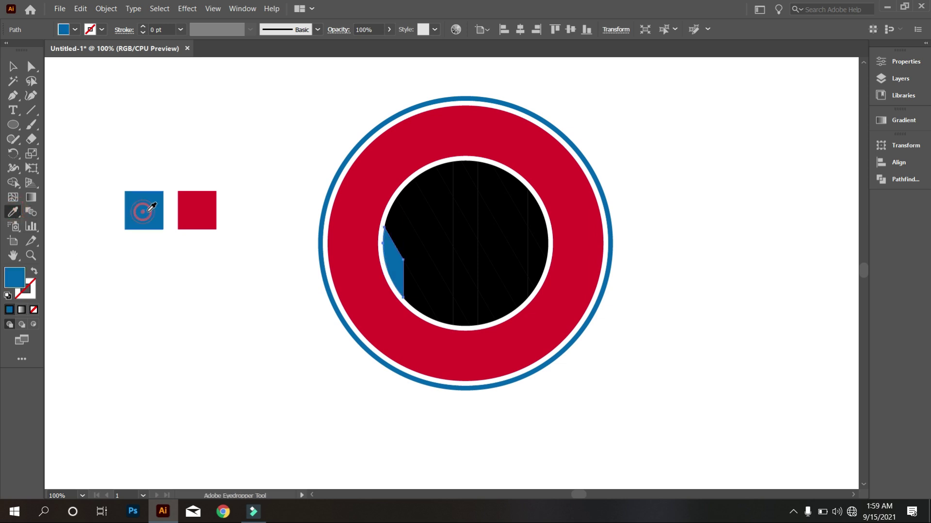
left_click(417, 293, "ctrl")
left_click(292, 357)
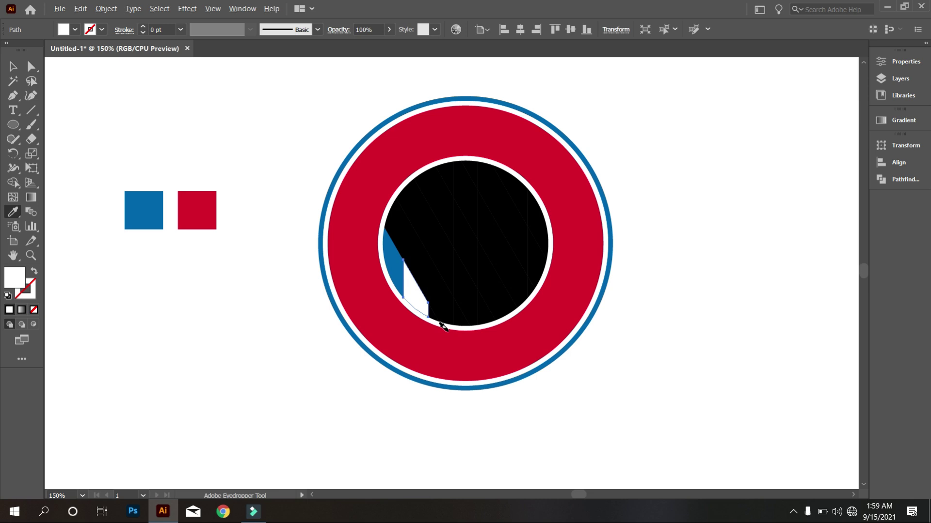
- Fill the sliver ending the first diagonal row blue and the next row's cells alternately white and blue by sampling existing colors
scroll(441, 322, "up", 2)
left_click(346, 129, "ctrl")
left_click(381, 254)
left_click(375, 173, "ctrl")
left_click(346, 208)
left_click(430, 244, "ctrl")
left_click(382, 270)
left_click(418, 291, "ctrl")
left_click(349, 214)
left_click(469, 298, "ctrl")
left_click(417, 296)
- Color the third diagonal row of cells alternately blue and white, starting and ending with blue at the circle's edge
scroll(412, 286, "up", 3)
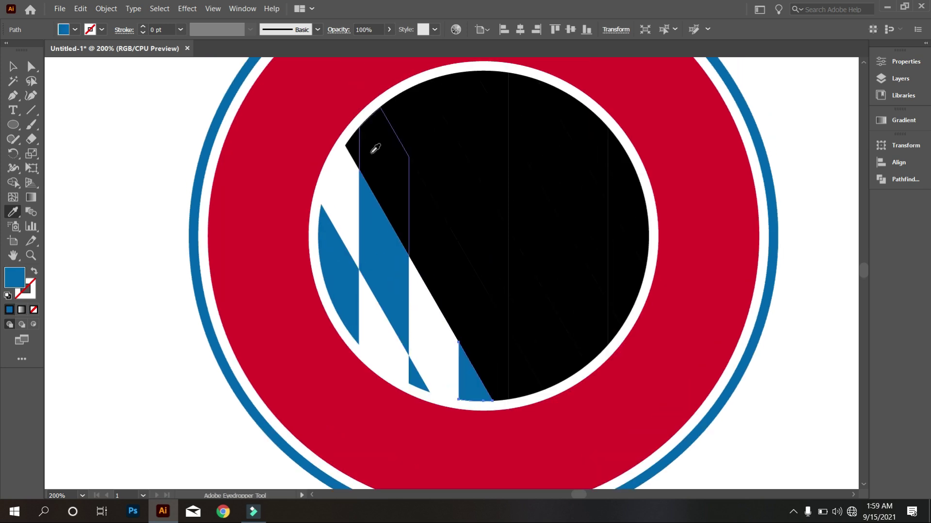
left_click(354, 146, "ctrl")
left_click(383, 224)
left_click(392, 180, "ctrl")
left_click(346, 195)
left_click(429, 245, "ctrl")
left_click(422, 318)
left_click(387, 287)
left_click(478, 318, "ctrl")
left_click(432, 326)
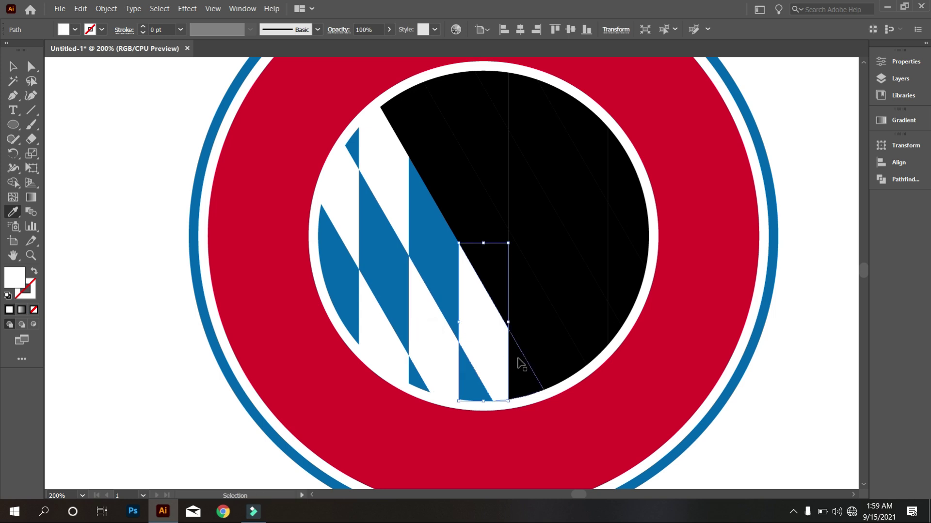
left_click(524, 365, "ctrl")
left_click(474, 380)
- Color the fourth diagonal row of cells, just left of the circle's center, alternately blue and white with blue at both ends
left_click(397, 131, "ctrl")
left_click(390, 231)
left_click(434, 141, "ctrl")
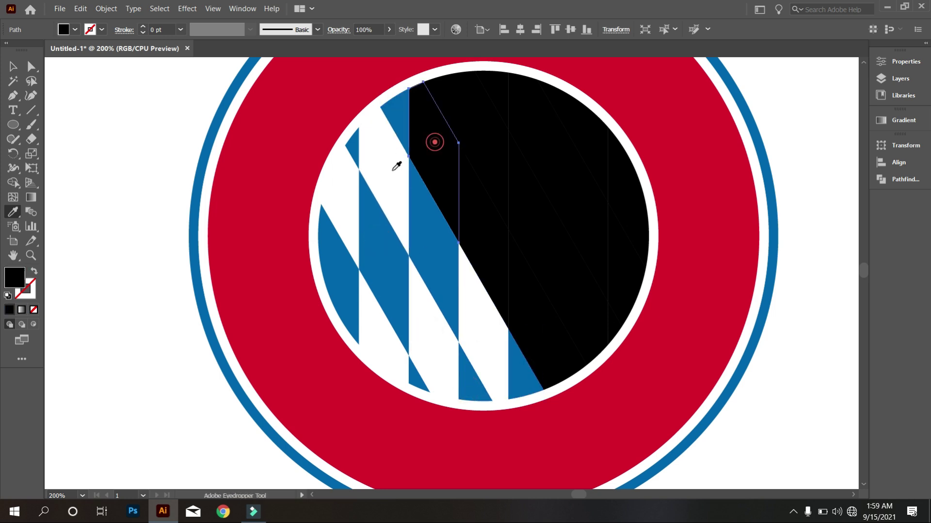
left_click(386, 171)
left_click(482, 219, "ctrl")
left_click(440, 254)
left_click(522, 272, "ctrl")
left_click(485, 315)
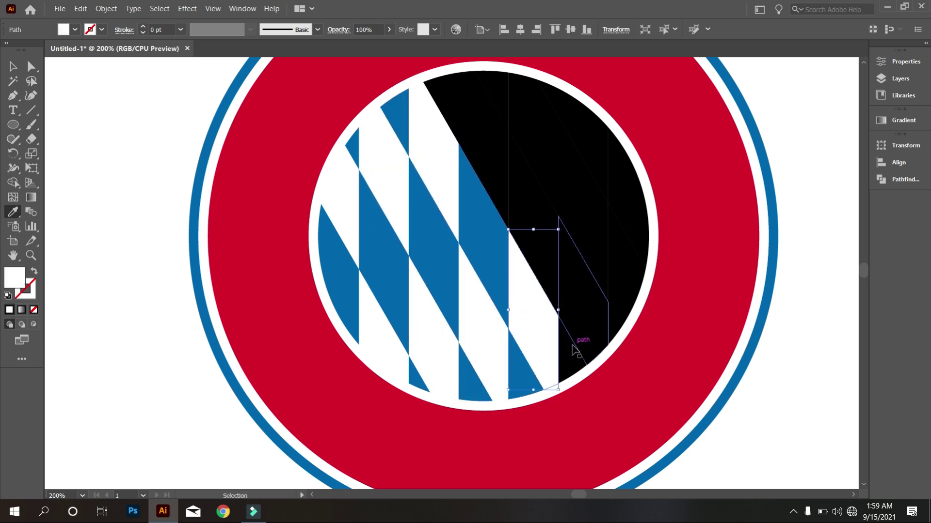
left_click(572, 357, "ctrl")
left_click(535, 379)
- Color the fifth diagonal row, right of the circle's center, blue, white, blue, white and blue using the Eyedropper
left_click(449, 93, "ctrl")
left_click(417, 220)
left_click(472, 133, "ctrl")
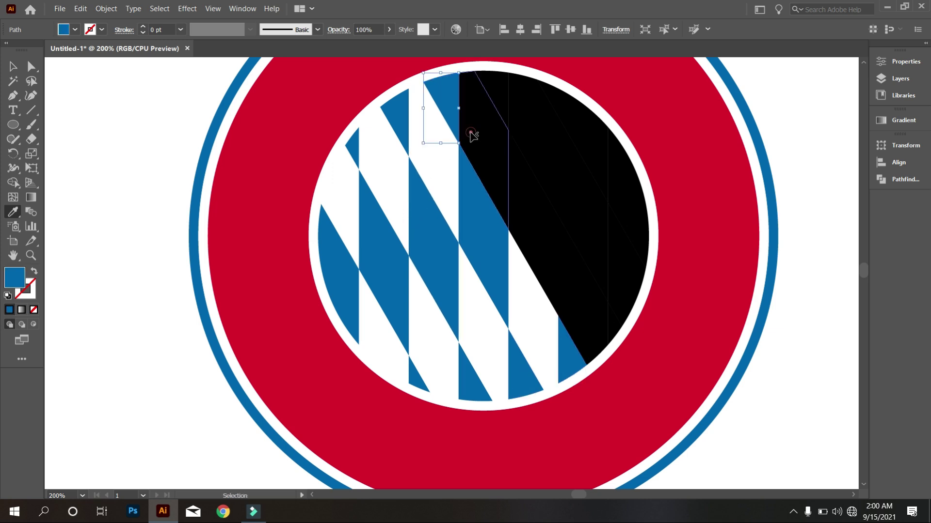
left_click(435, 163)
left_click(522, 181, "ctrl")
left_click(491, 218)
left_click(576, 281, "ctrl")
left_click(530, 308)
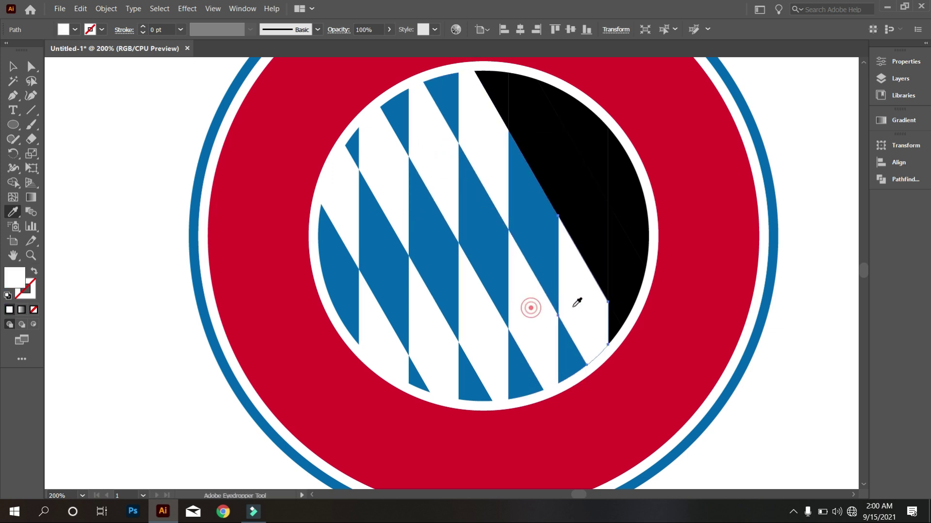
left_click(616, 328, "ctrl")
left_click(570, 356)
- Color the sixth diagonal row of cells blue, white, blue and white from the circle's upper edge down to its right edge
left_click(496, 87, "ctrl")
left_click(448, 95)
left_click(533, 117, "ctrl")
left_click(488, 144)
left_click(570, 180, "ctrl")
left_click(525, 218)
left_click(632, 276, "ctrl")
left_click(579, 301)
- Color the last three black cells at the upper-right edge blue, white and blue, and deselect the artwork
left_click(552, 93, "ctrl")
left_click(521, 186)
left_click(585, 133, "ctrl")
left_click(541, 141)
left_click(624, 186, "ctrl")
left_click(590, 200)
scroll(513, 275, "down", 2)
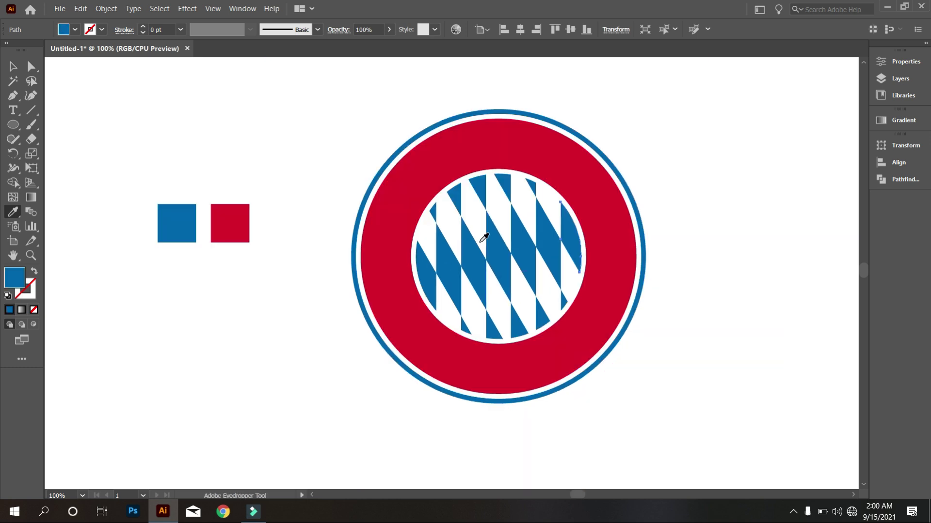
scroll(530, 260, "down", 1)
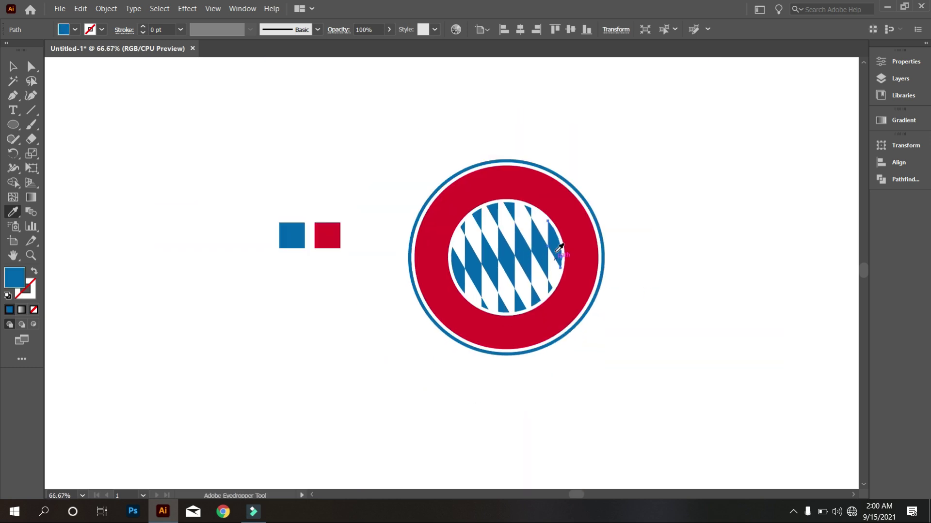
scroll(544, 214, "up", 3)
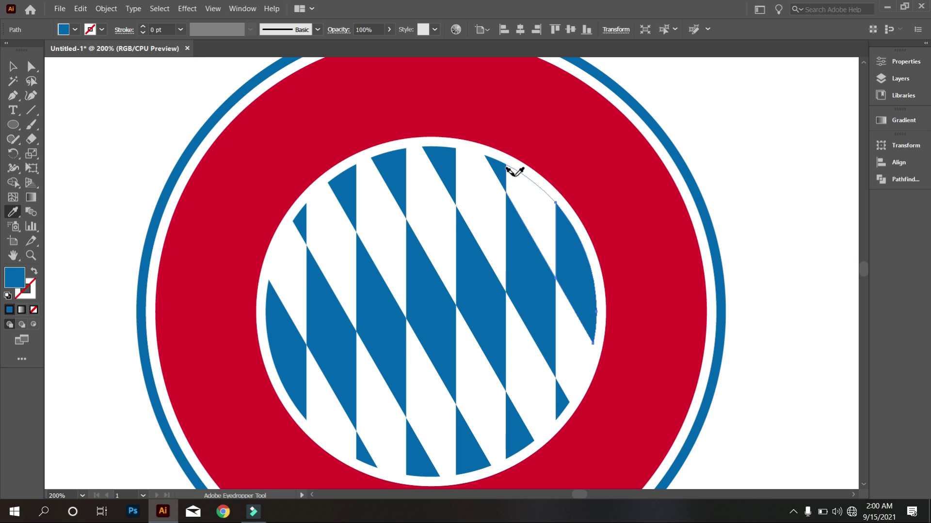
scroll(513, 176, "down", 2)
scroll(395, 255, "down", 2)
key("v")
left_click(496, 366)
scroll(478, 301, "up", 2)
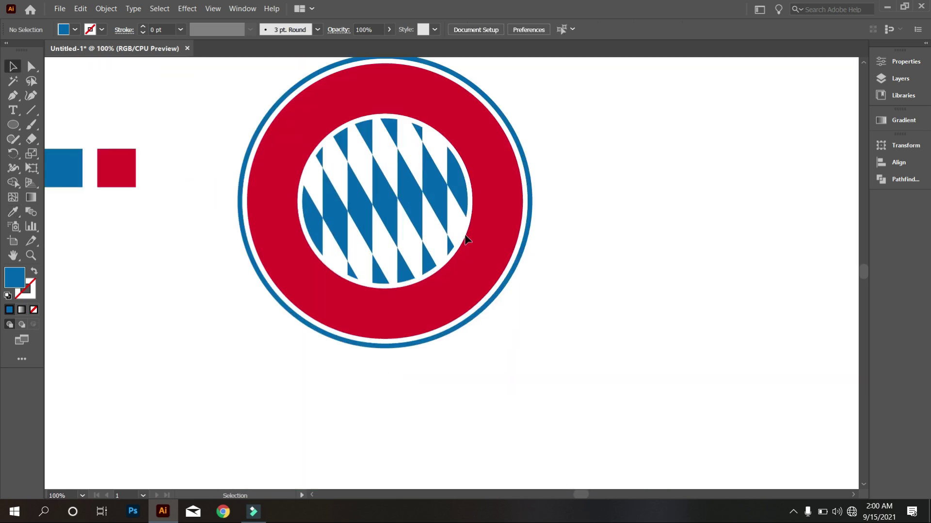
- Unlock all locked rings, group the complete badge with its diamond-patterned center, and clear the selection
left_click(101, 11)
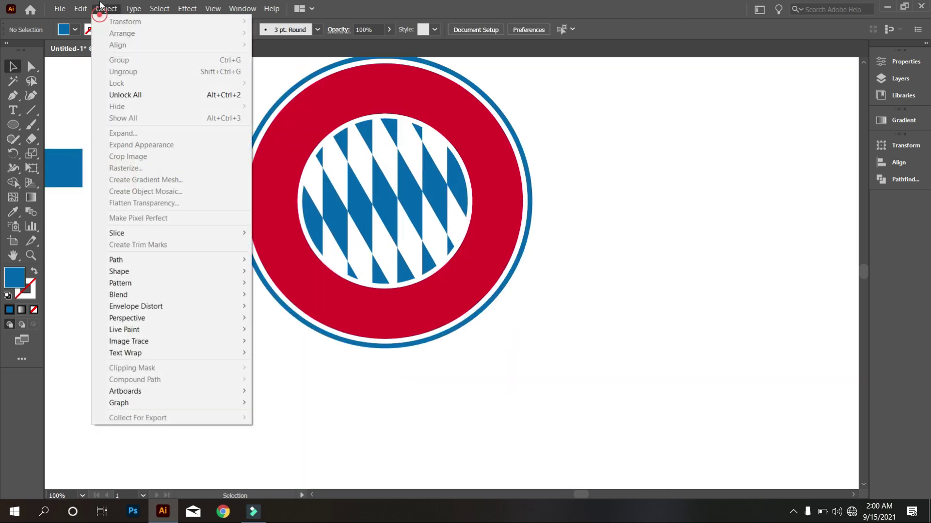
left_click(141, 92)
left_click(156, 127)
scroll(322, 245, "up", 1)
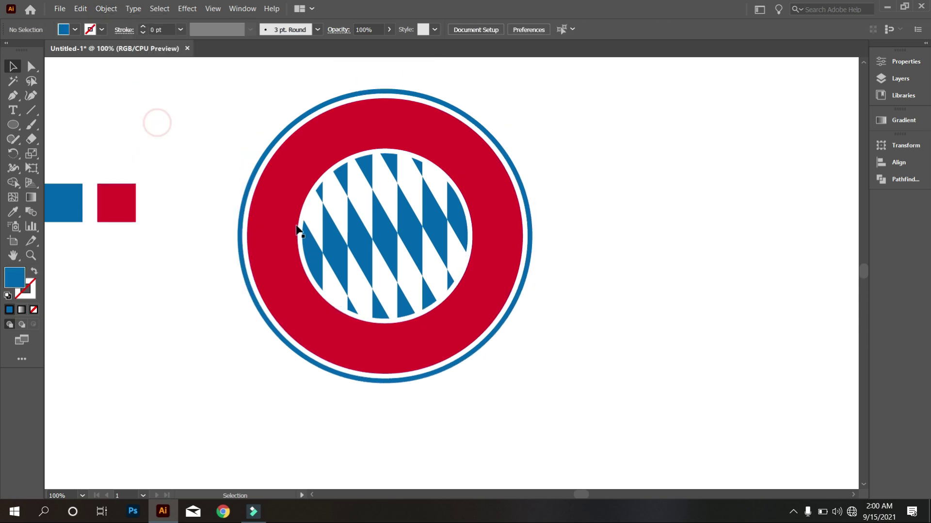
scroll(394, 261, "down", 1)
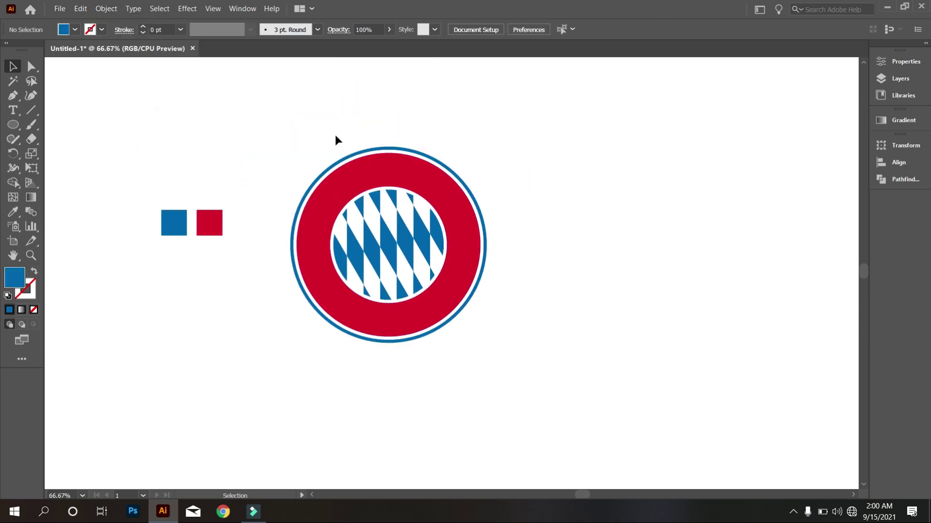
left_click_drag(270, 108, 499, 273)
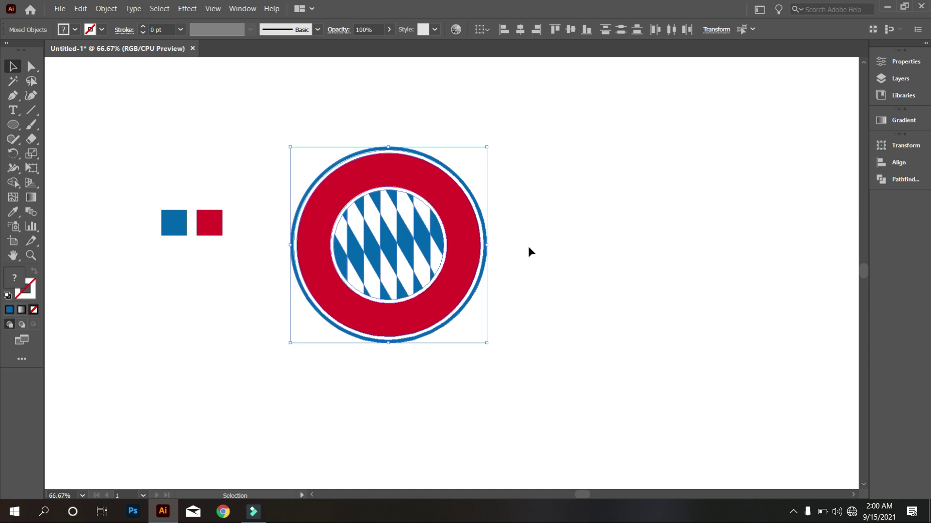
right_click(554, 166)
left_click(608, 245)
left_click(607, 242)
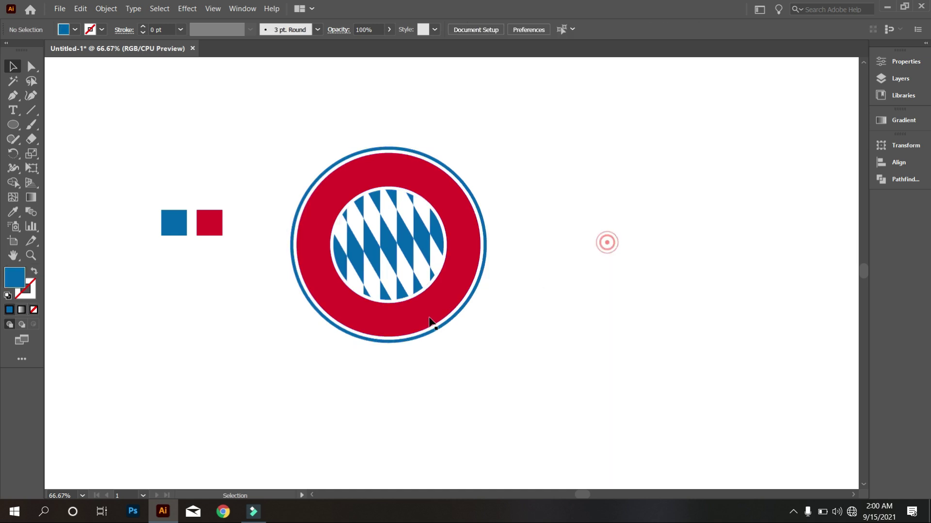
- Draw a separate circle to the right of the badge with no fill and a 1 pt blue stroke
scroll(427, 317, "up", 4)
scroll(417, 280, "down", 1)
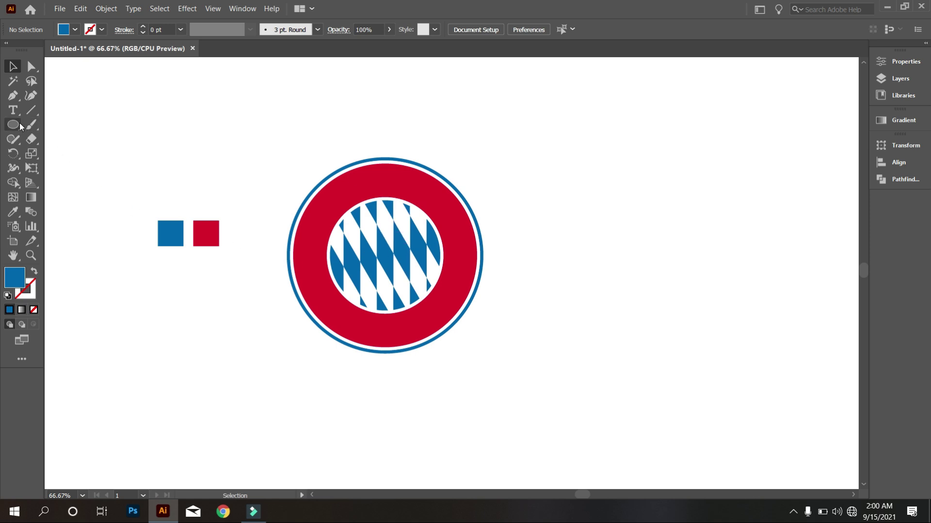
mouse_move(509, 126)
left_mouse_down()
mouse_move(606, 256)
mouse_move(644, 257)
left_mouse_up()
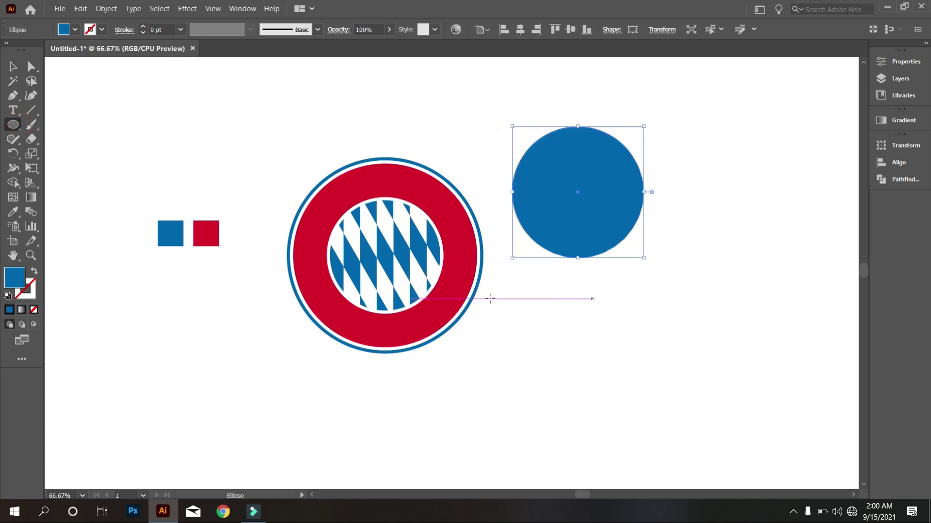
left_click(36, 272)
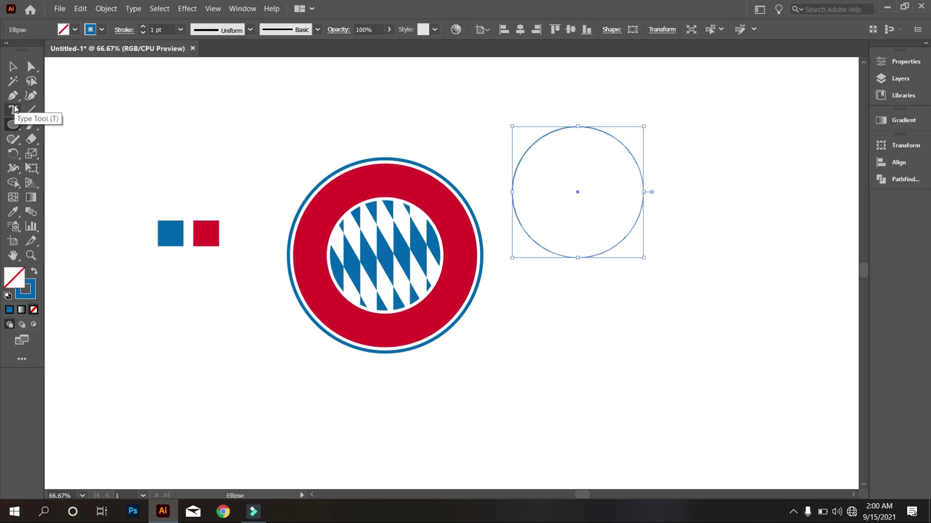
left_click(14, 67)
left_click(174, 86)
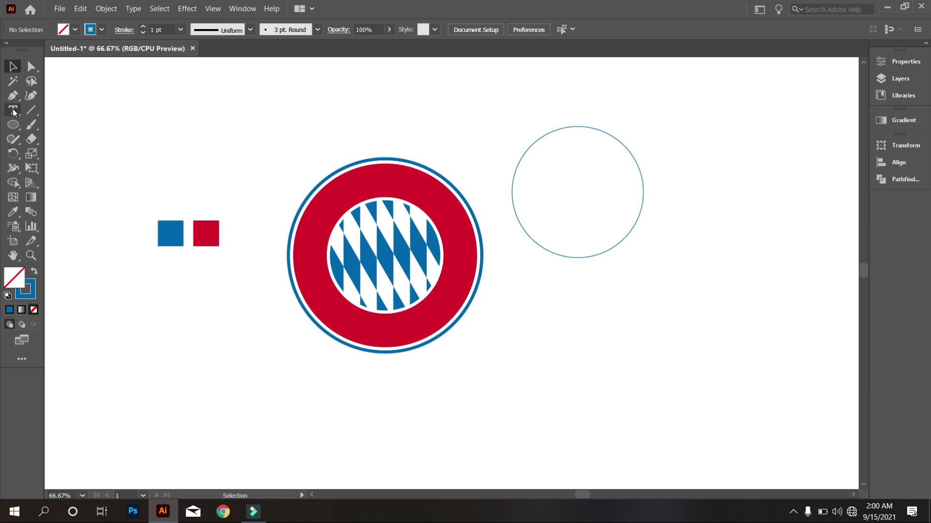
- Add the text "FC BAYERN" along the upper part of the new circle with the Type on a Path tool
left_click_drag(13, 111, 73, 137)
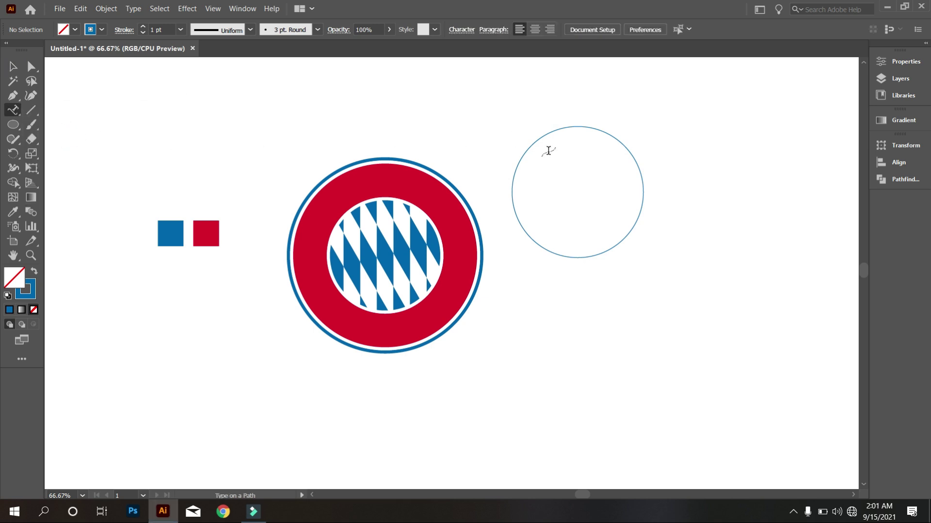
left_click(527, 148)
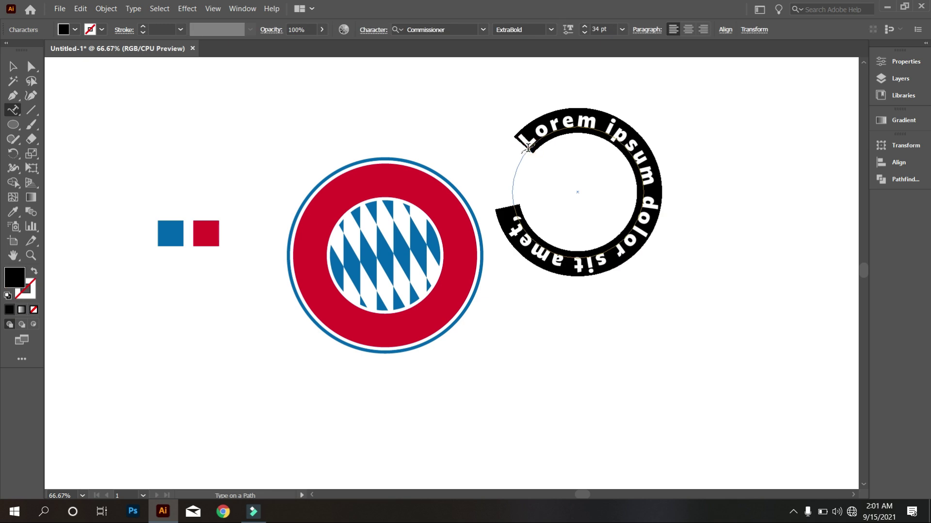
type("FC BAYERN")
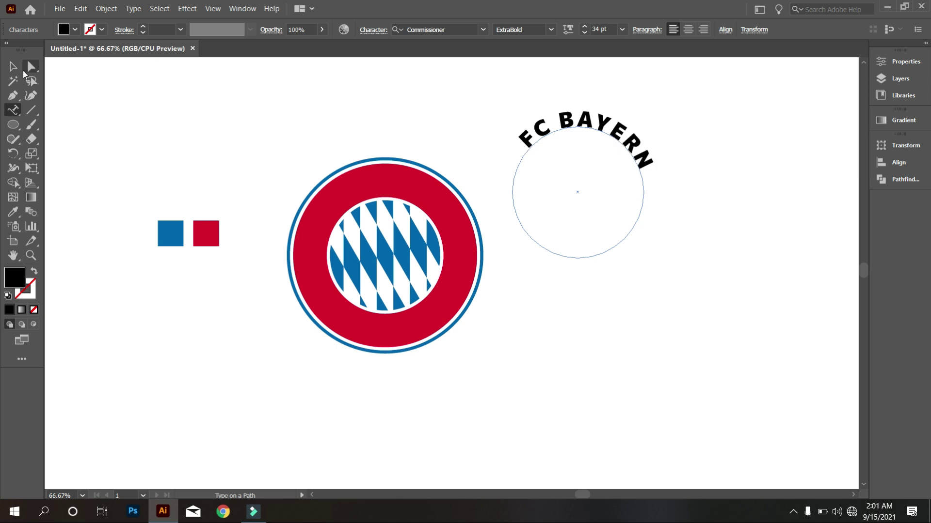
left_click(15, 67)
left_click(492, 95)
- Set the tracking of the curved FC BAYERN text to 160
left_click(557, 115)
left_click(378, 31)
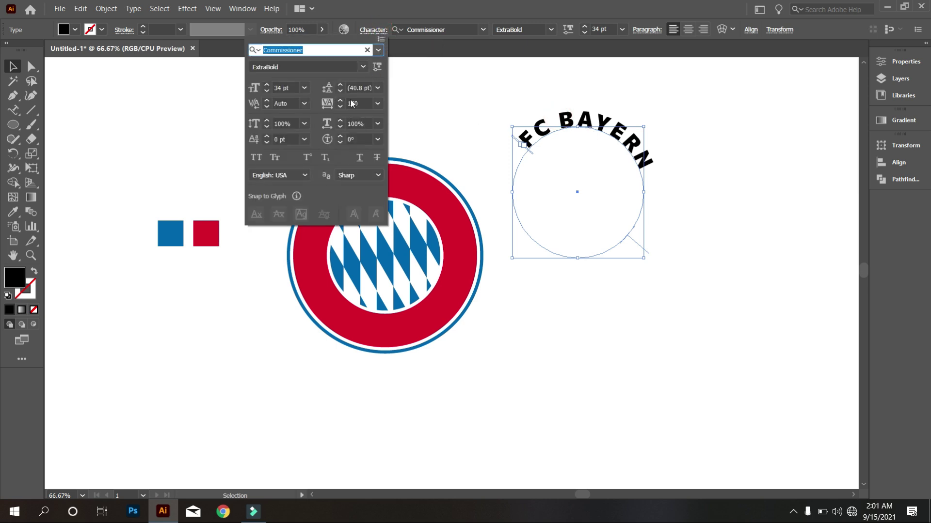
left_click(374, 109)
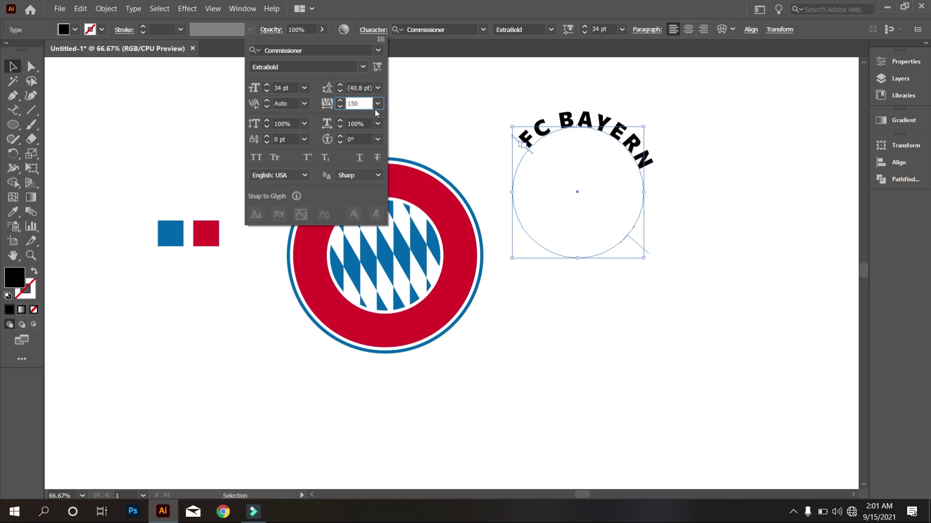
scroll(363, 101, "up", 10)
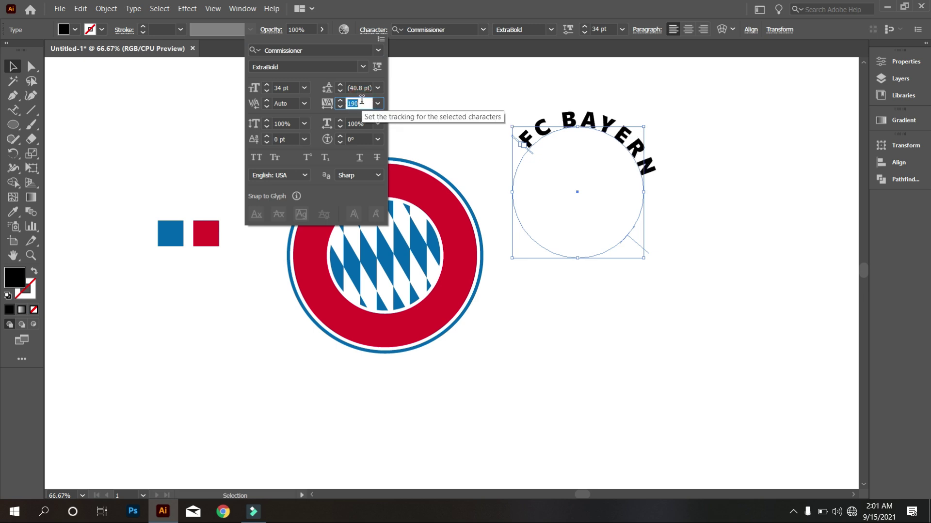
scroll(364, 101, "down", 8)
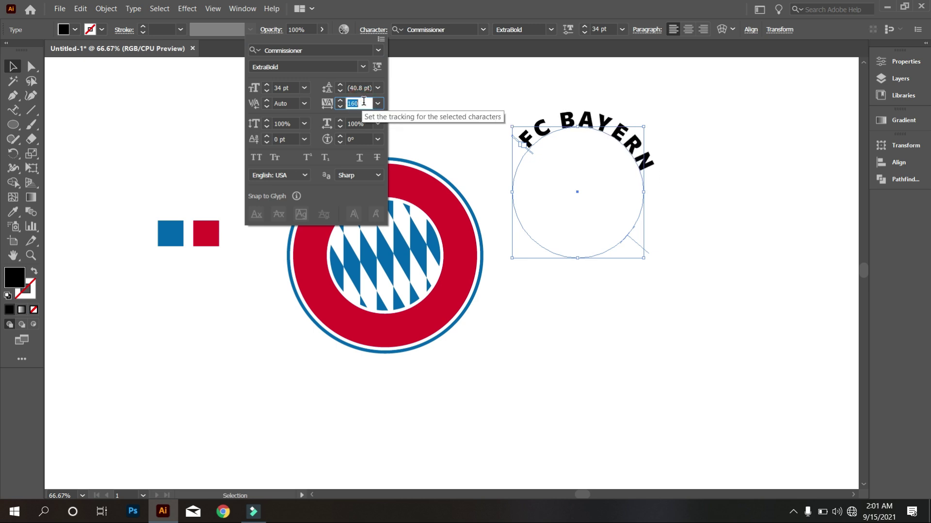
left_click(407, 106)
left_click(483, 113)
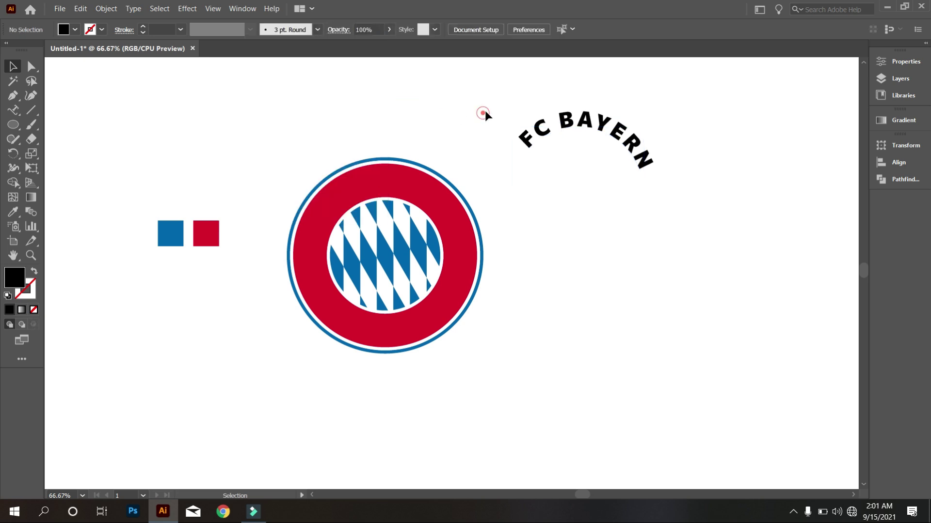
- Move the FC BAYERN text onto the upper part of the badge's red ring and fill it white
left_click(590, 119)
left_click_drag(606, 176, 563, 223)
left_click_drag(604, 127, 406, 187)
left_click(75, 29)
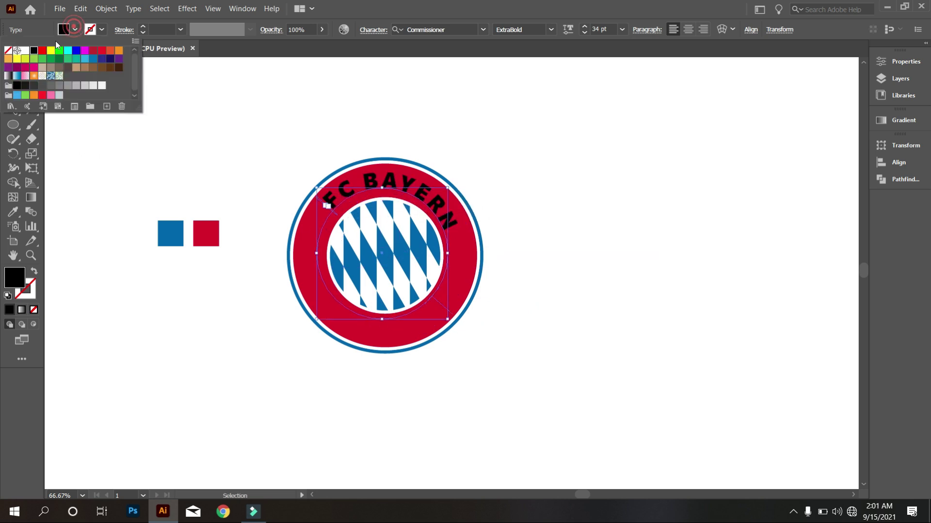
left_click(28, 50)
left_click(243, 119)
- Center the badge and the FC BAYERN text on each other horizontally and vertically
left_click_drag(333, 139, 512, 398)
left_click(409, 31)
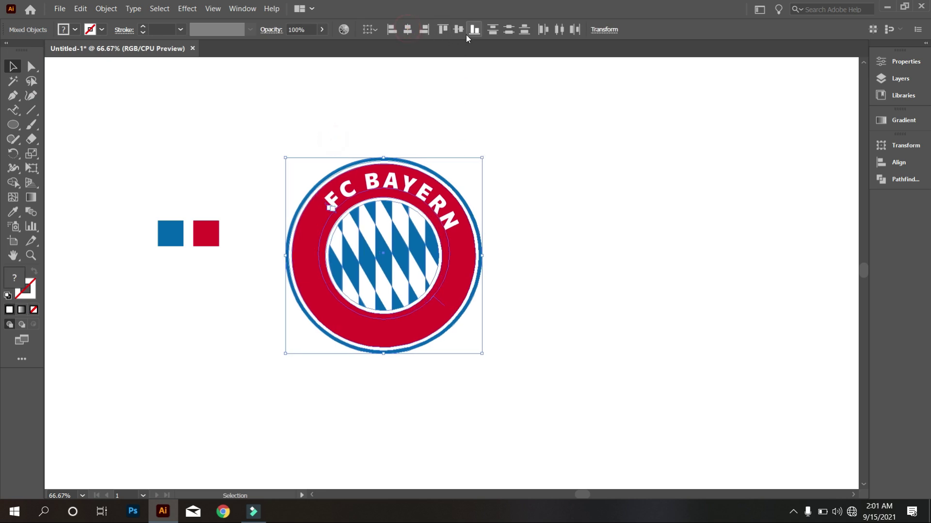
left_click(458, 30)
left_click(540, 236)
- Increase the FC BAYERN font size to 40 pt and fit its circle within the red ring, finishing with a slight enlargement
left_click(458, 224)
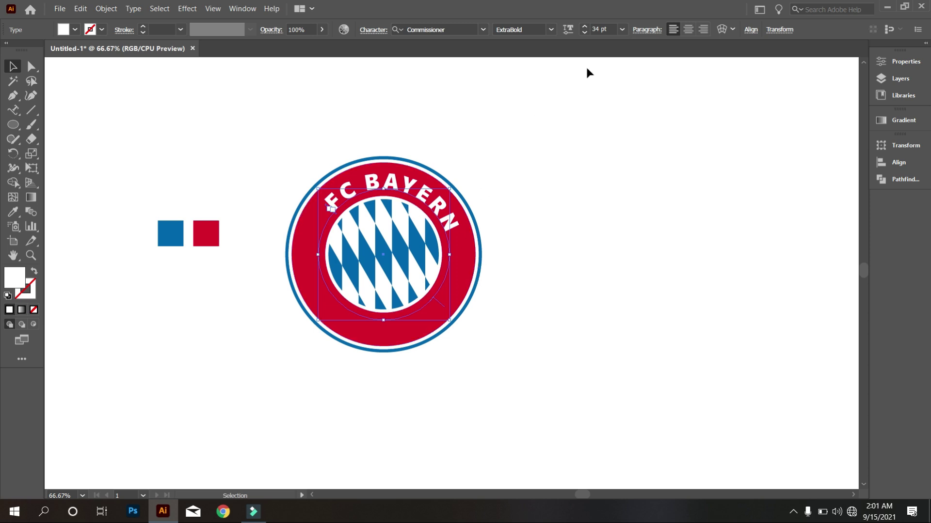
scroll(612, 28, "up", 5)
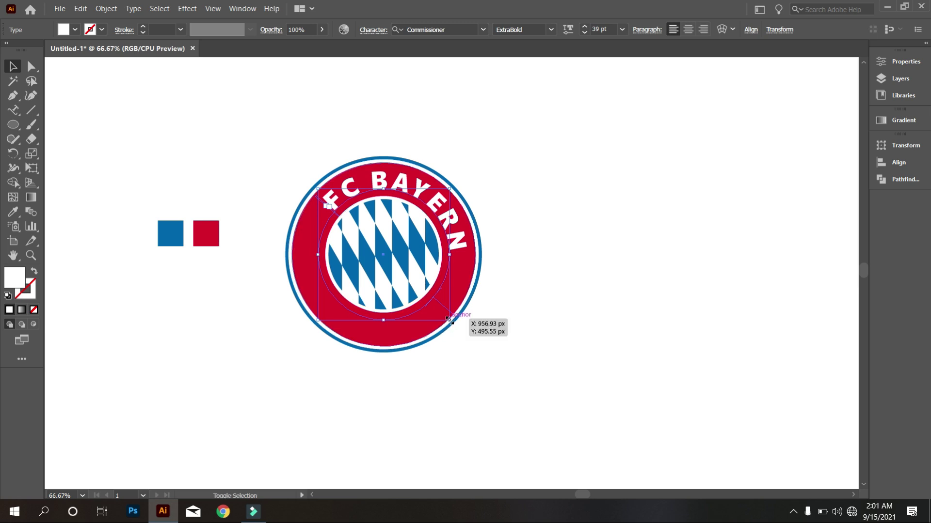
left_click_drag(449, 320, 446, 317)
scroll(612, 29, "up", 4)
scroll(610, 30, "down", 1)
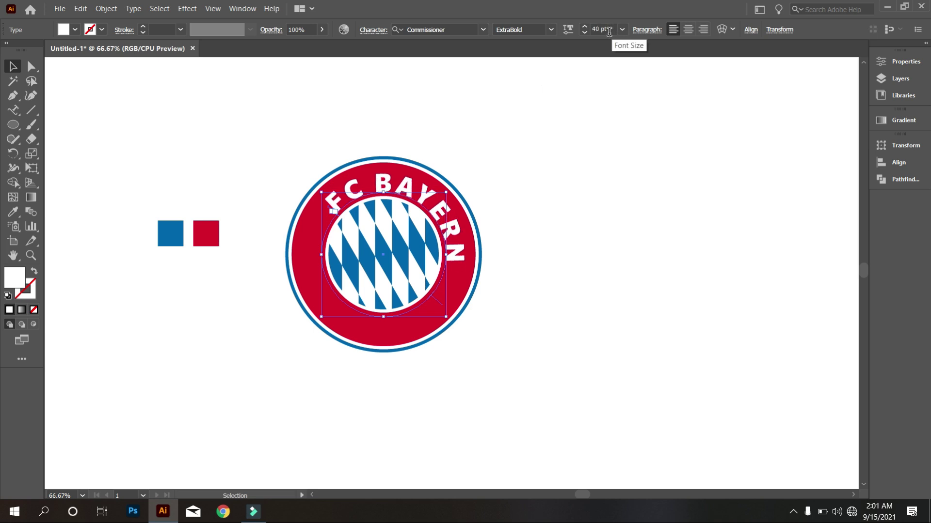
left_click_drag(449, 192, 452, 189)
left_click(485, 187)
- Try to slide the start of the FC BAYERN text down along its circle, and undo the changes
scroll(485, 187, "up", 1)
left_click(452, 198)
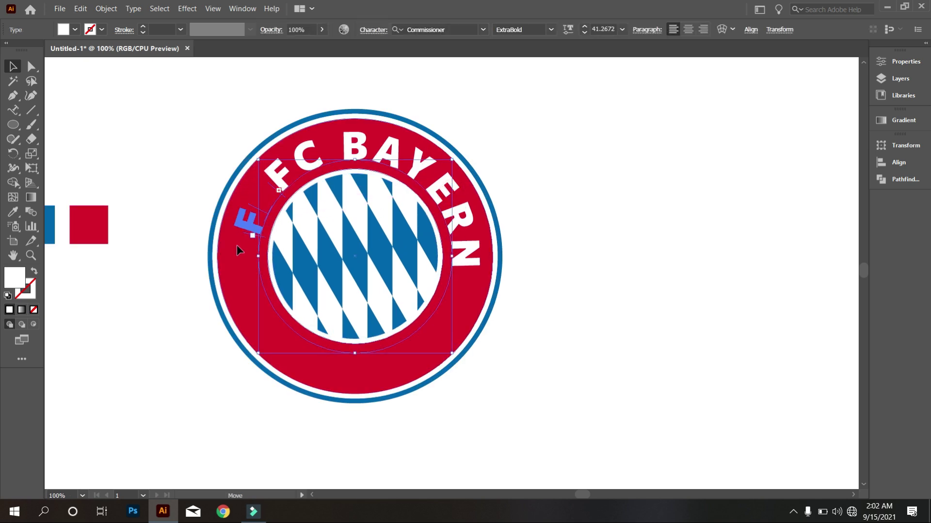
left_click_drag(235, 254, 235, 303)
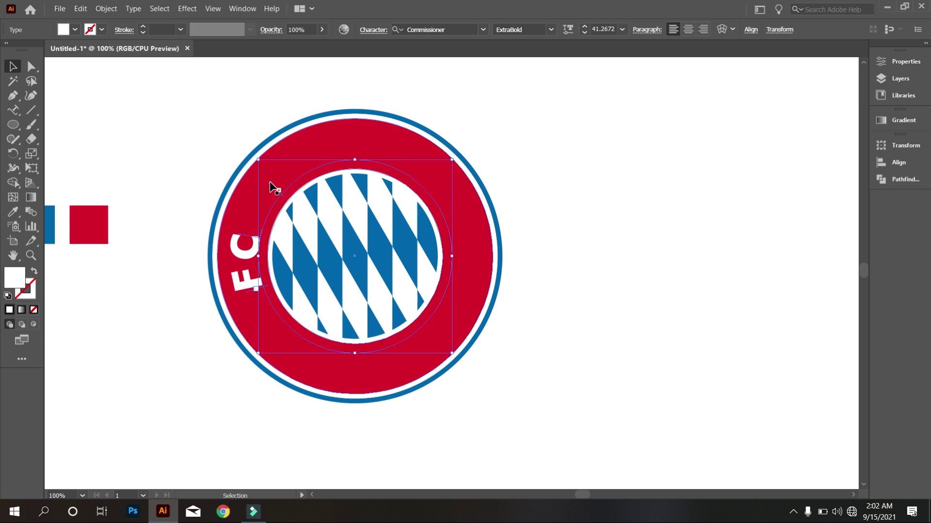
left_click_drag(270, 186, 338, 145)
key("ctrl+z")
key("ctrl+z")
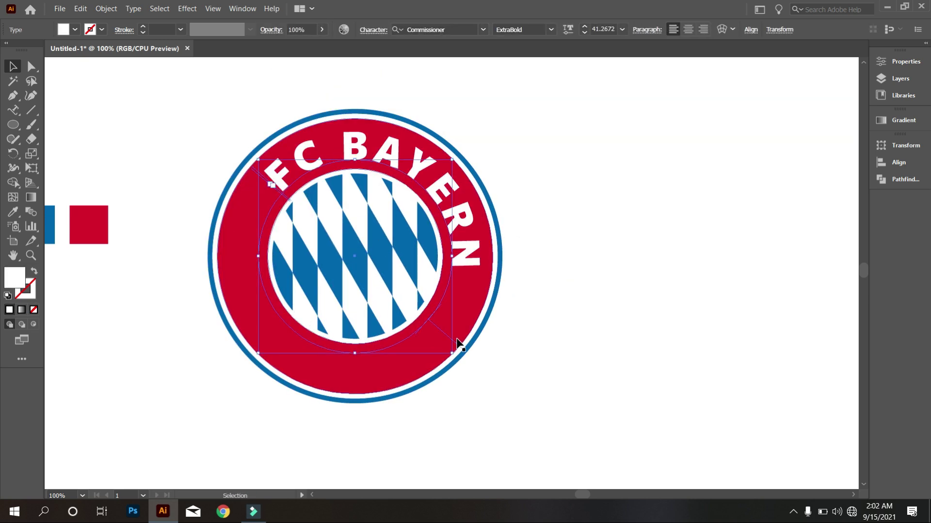
- Slide the FC BAYERN text counterclockwise along its circle until it sits centered at the top of the ring
left_click_drag(458, 347, 493, 299)
left_click(627, 270)
left_click(448, 206)
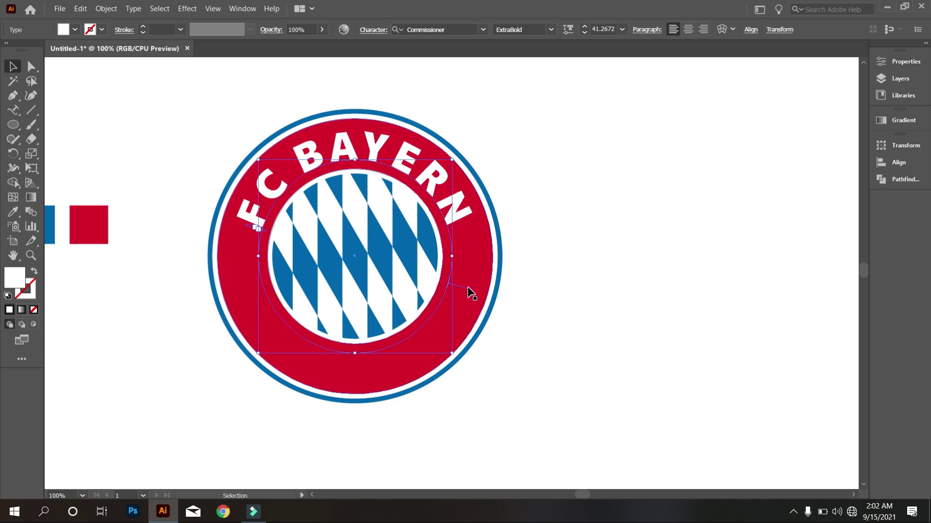
left_click_drag(463, 287, 466, 294)
left_click(591, 261)
scroll(420, 259, "down", 2)
scroll(425, 291, "up", 1)
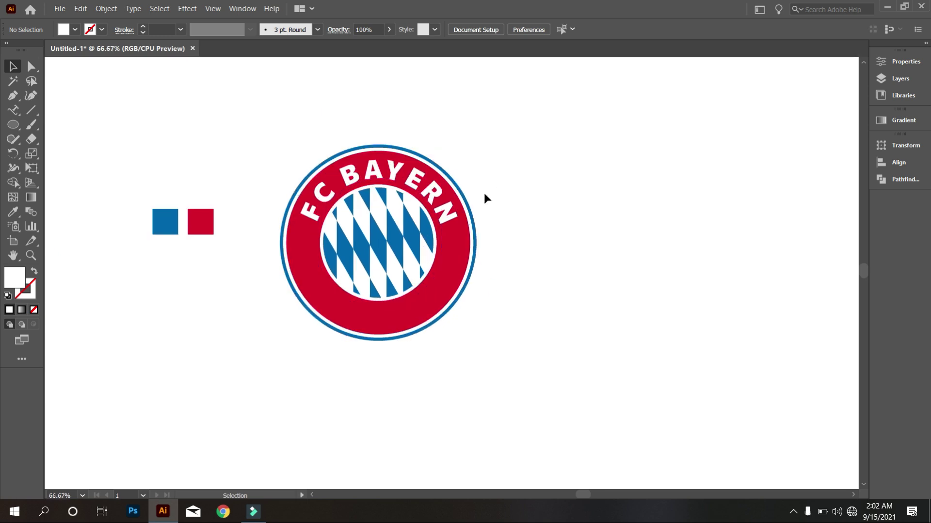
left_click(428, 188)
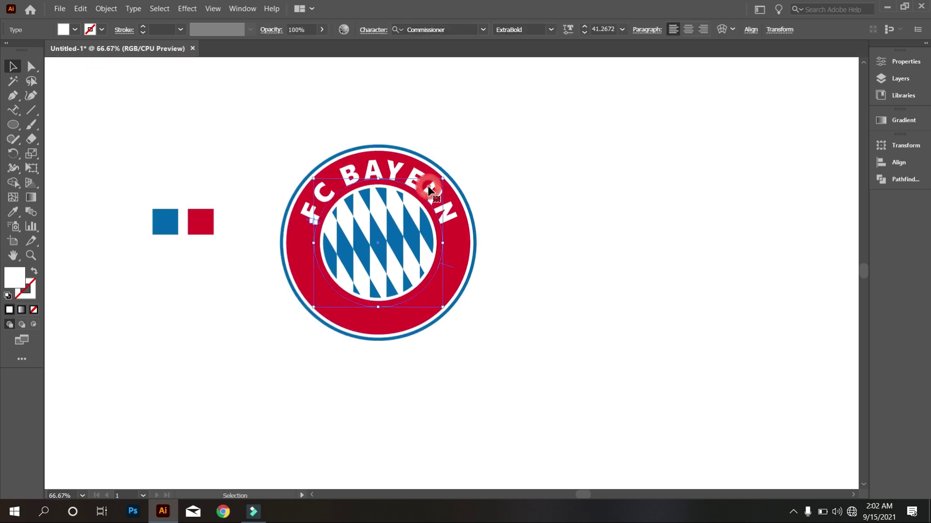
left_click(484, 30)
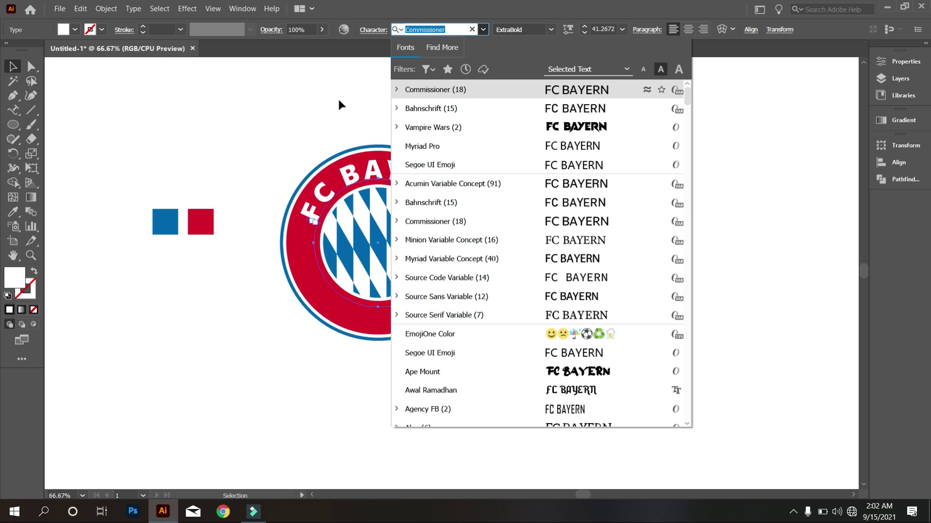
left_click(339, 100)
- Place a copy of the FC BAYERN text beside the badge on its right and fill it black
left_click(434, 207)
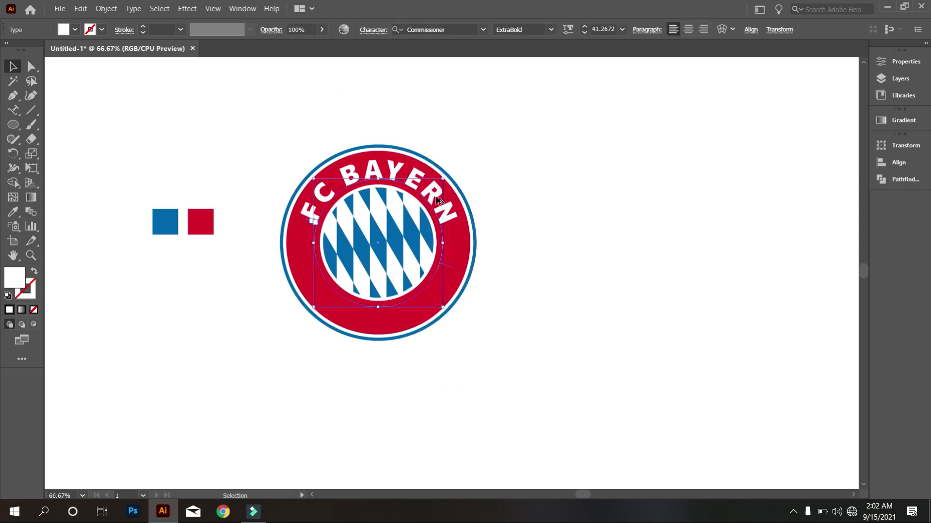
left_click_drag(433, 194, 677, 213)
left_click(74, 32)
left_click(34, 50)
left_click(262, 97)
- Replace the wording of the copied circular text with "MUNCHEN"
double_click(600, 184)
key("Right")
key("Right")
key("Right")
key("Right")
key("Right")
key("BackSpace")
key("BackSpace")
key("BackSpace")
key("BackSpace")
key("BackSpace")
key("BackSpace")
key("BackSpace")
key("BackSpace")
type("MUNCH")
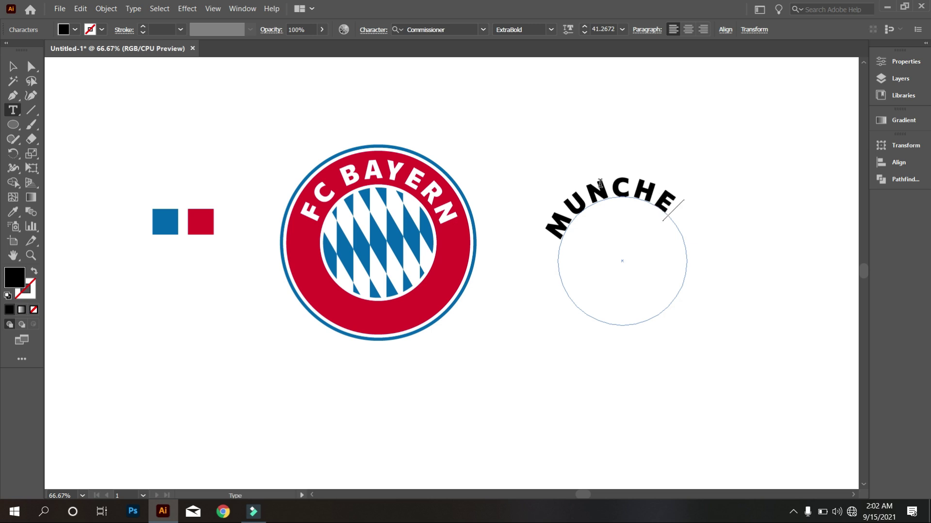
left_click(13, 67)
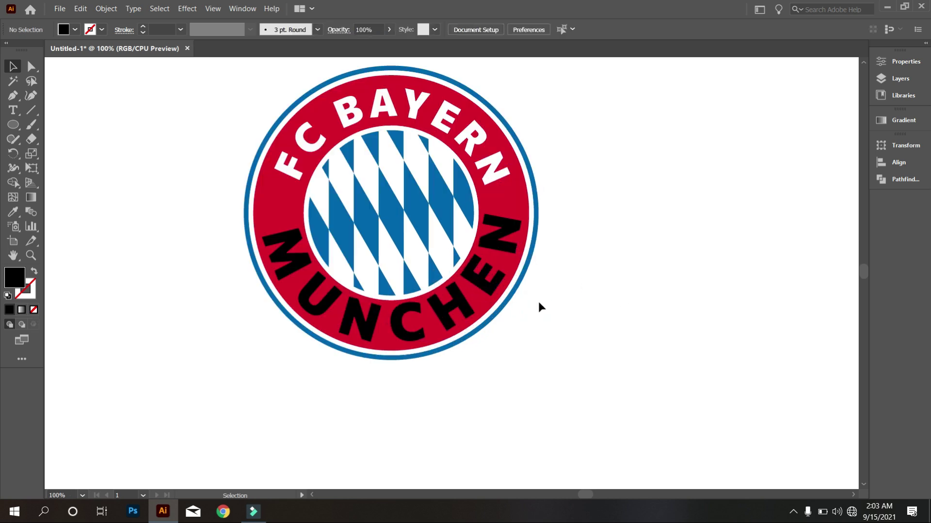
- Fill the black MUNCHEN text on the lower part of the red ring white
left_click(538, 301)
left_click(75, 29)
left_click(30, 53)
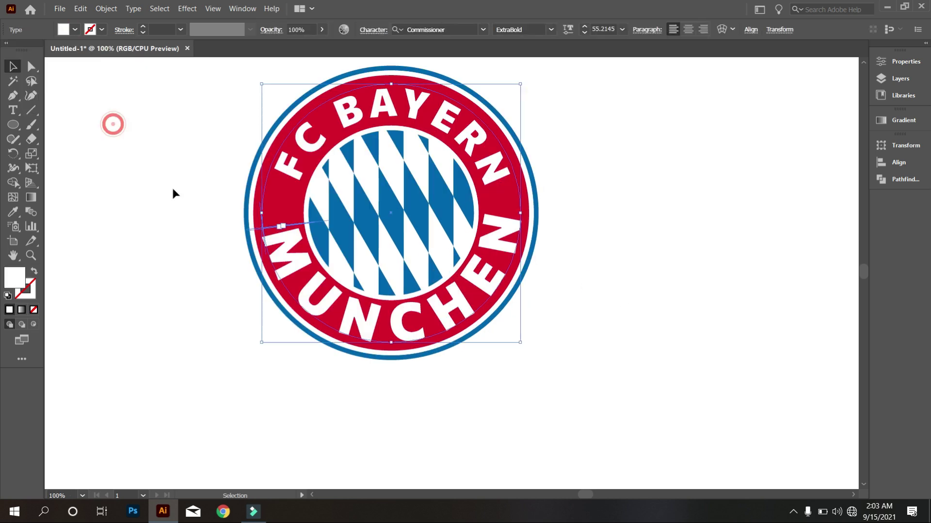
left_click(561, 93)
- Set the font size of both the FC BAYERN and MUNCHEN texts to 41 pt
left_click(492, 168)
scroll(603, 29, "down", 1)
left_click(508, 234)
scroll(603, 28, "down", 15)
scroll(603, 28, "down", 3)
scroll(603, 28, "up", 1)
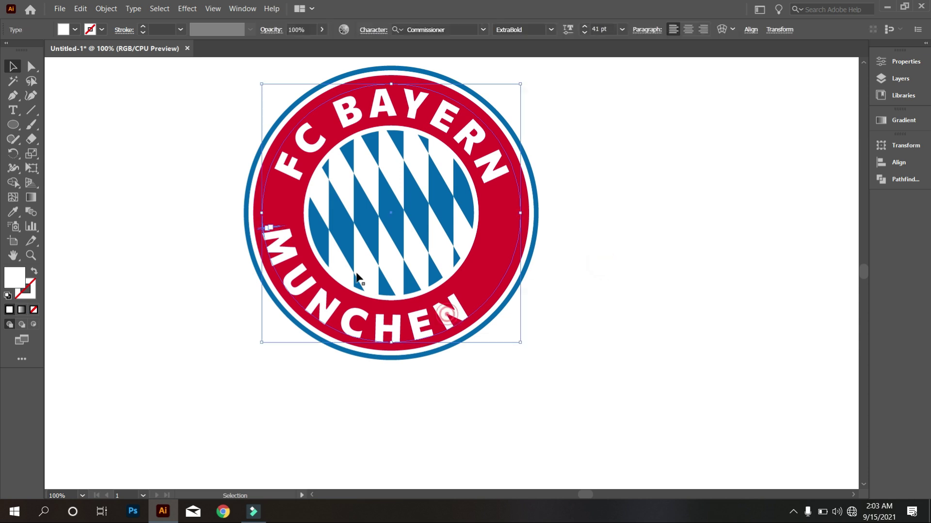
- Slide the MUNCHEN text along its circle until it sits centered at the bottom of the ring
left_click_drag(279, 226, 306, 259)
left_click(602, 305)
scroll(460, 297, "down", 2)
scroll(476, 309, "down", 1)
scroll(477, 310, "up", 1)
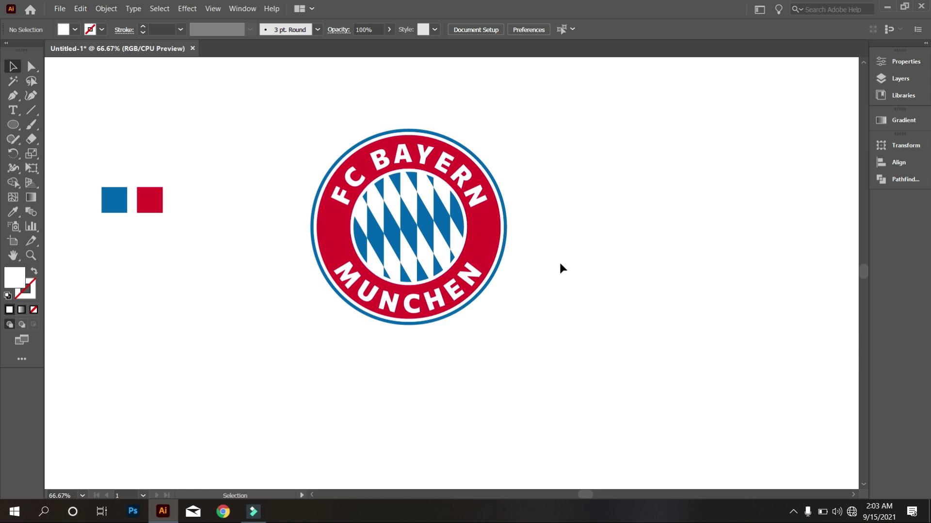
scroll(455, 262, "up", 1)
left_click(490, 179)
scroll(608, 28, "up", 2)
scroll(608, 27, "down", 2)
left_click(560, 178)
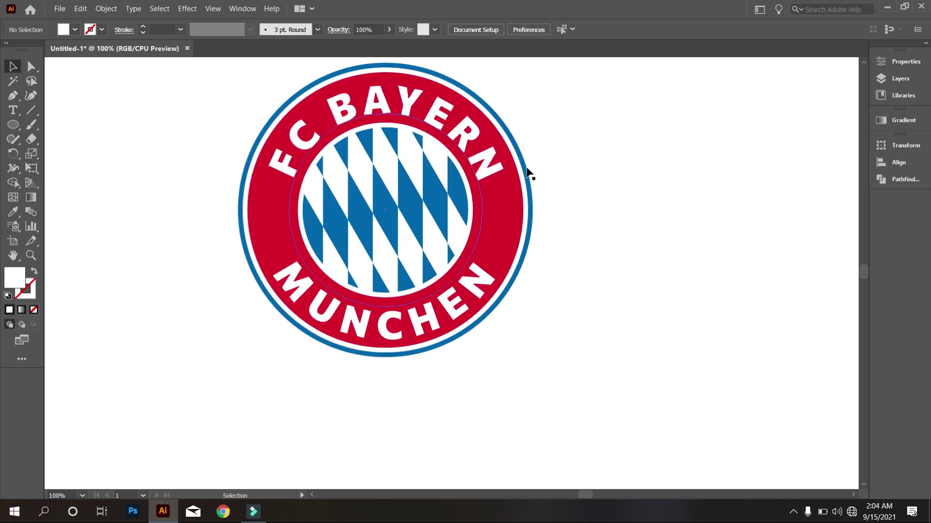
- Center the badge and both curved texts on each other horizontally and vertically
left_click(475, 311)
left_click_drag(623, 328, 216, 104)
scroll(216, 104, "up", 1)
left_click(408, 27)
left_click(458, 33)
left_click(630, 189)
- Shrink the MUNCHEN text's circle slightly about its center to lift the letters off the ring's outer edge
left_click(460, 312)
left_click(587, 286)
left_click(405, 348)
left_click_drag(515, 364, 509, 358)
left_click(532, 368)
scroll(452, 362, "up", 1)
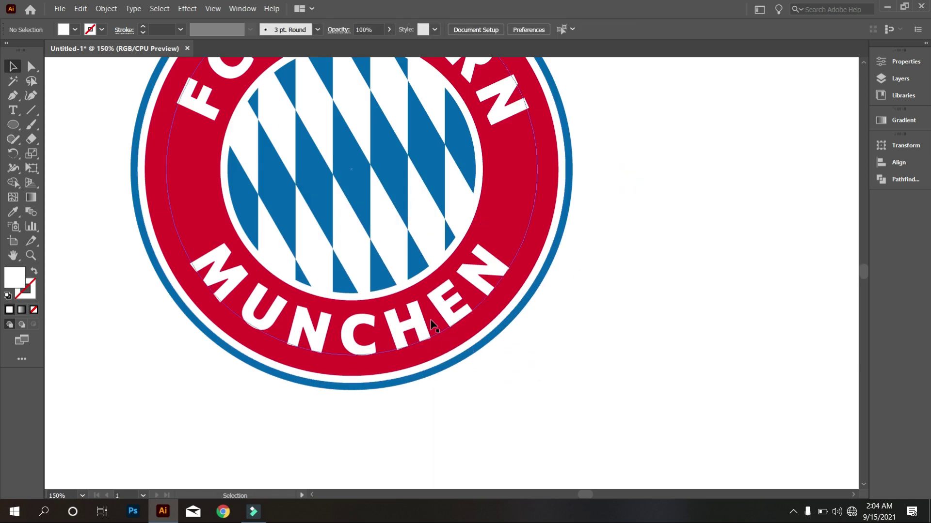
- Raise the MUNCHEN font size to 41 pt and enlarge its circle slightly within the red ring
left_click(432, 325)
scroll(432, 325, "up", 2)
left_click(584, 26)
left_click(584, 26)
left_click(658, 171)
scroll(566, 283, "down", 1)
left_click(483, 354)
left_click_drag(546, 378, 550, 381)
left_click(610, 325)
- Increase the tracking of the FC BAYERN text slightly
left_click(519, 197)
left_click(373, 31)
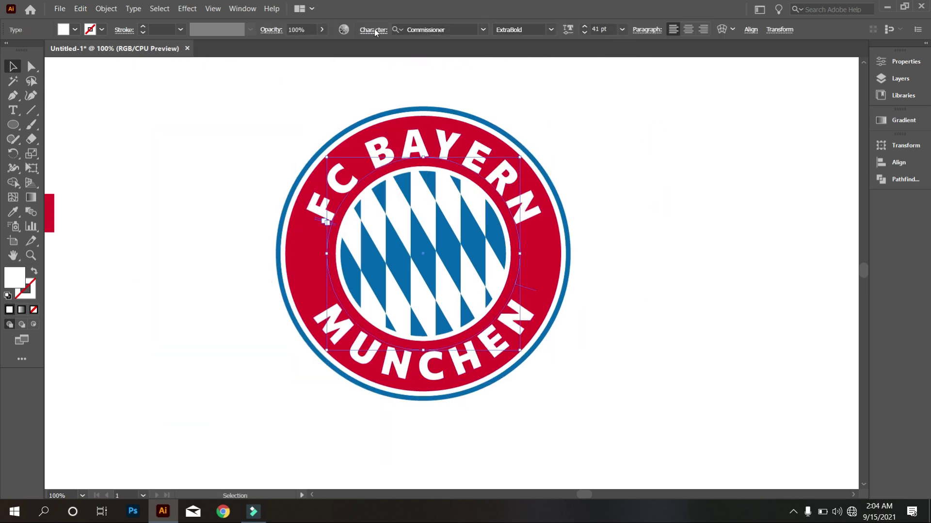
left_click(364, 103)
scroll(365, 103, "up", 3)
left_click(527, 71)
- Increase the tracking of the MUNCHEN text slightly
left_click(432, 366)
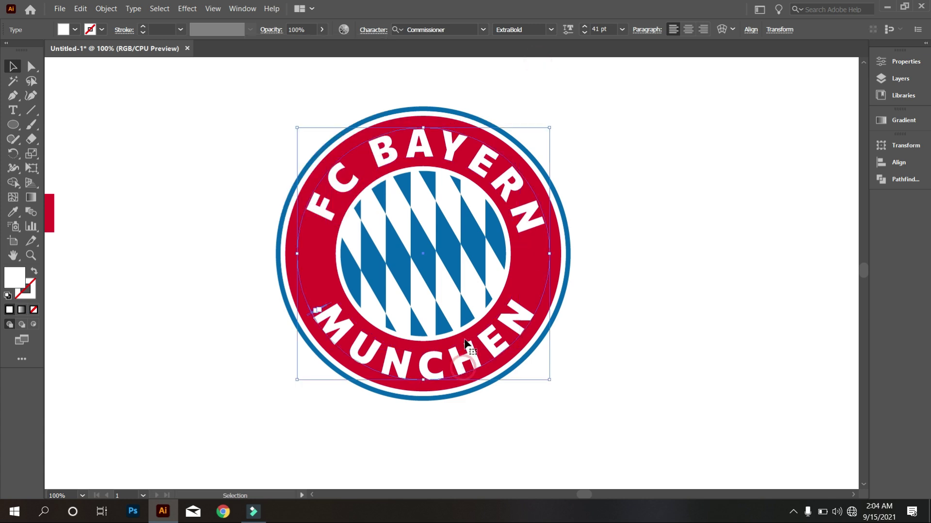
left_click(372, 32)
left_click(364, 104)
scroll(364, 104, "up", 2)
left_click(516, 85)
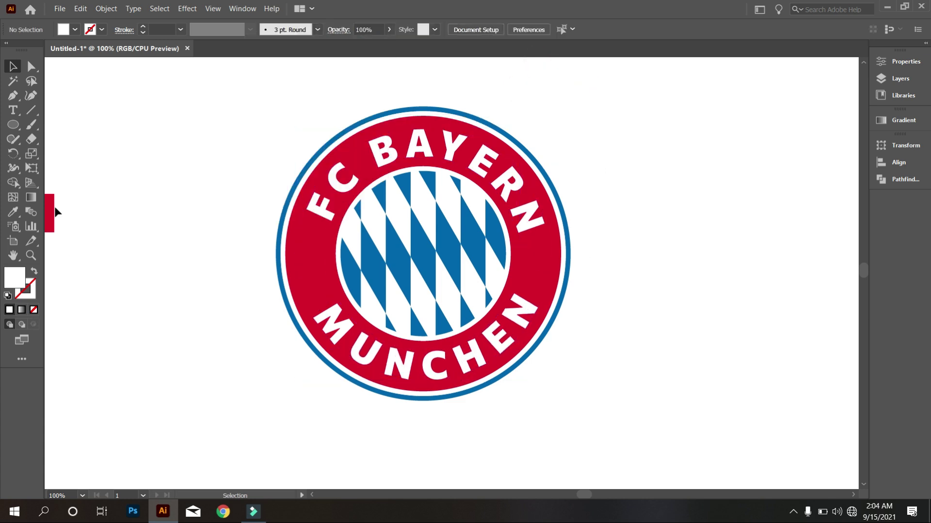
- Draw a horizontal guide line across the badge and give it a black stroke
scroll(363, 177, "down", 1)
left_click(31, 110)
left_click(74, 30)
left_click(35, 50)
left_click(209, 126)
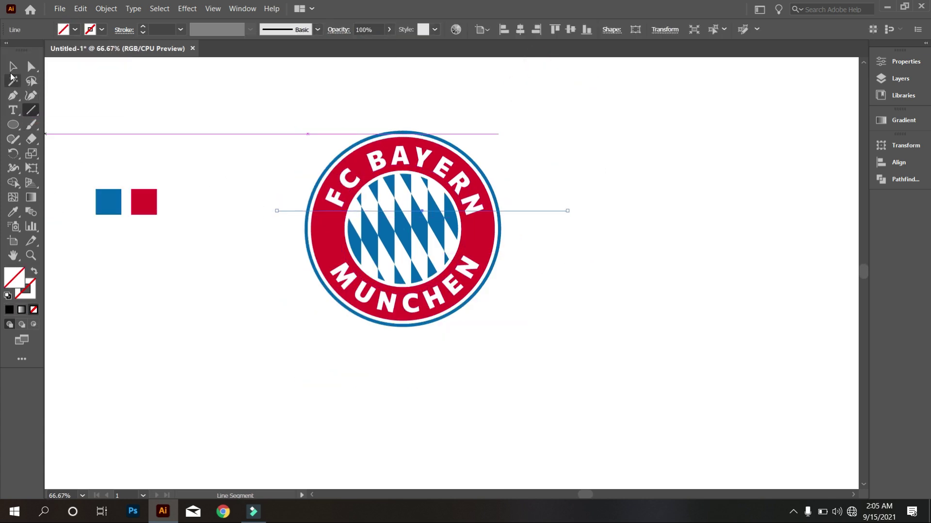
left_click(11, 72)
left_click(102, 29)
left_click(36, 50)
- Slide the FC BAYERN text along its circle so the F and N end level with the guide line
scroll(442, 210, "up", 2)
scroll(494, 201, "down", 1)
left_click(495, 201)
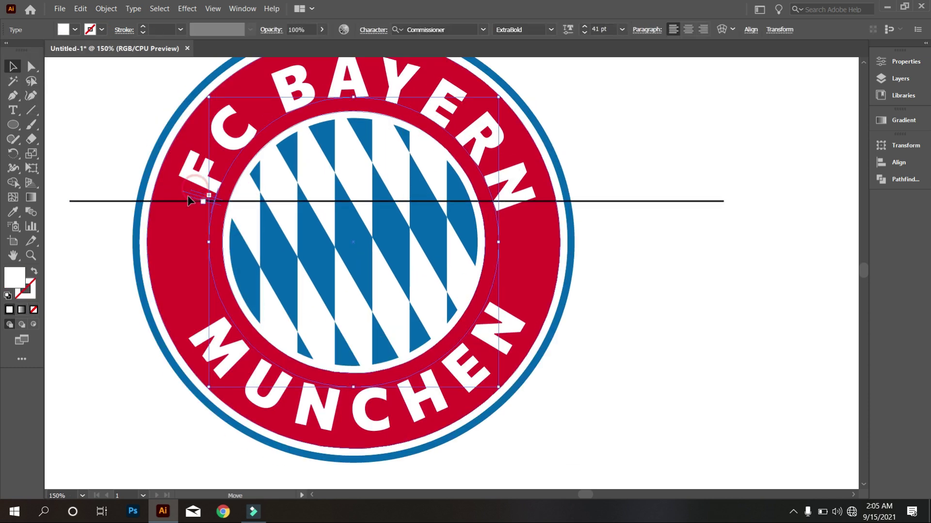
left_click_drag(185, 190, 195, 198)
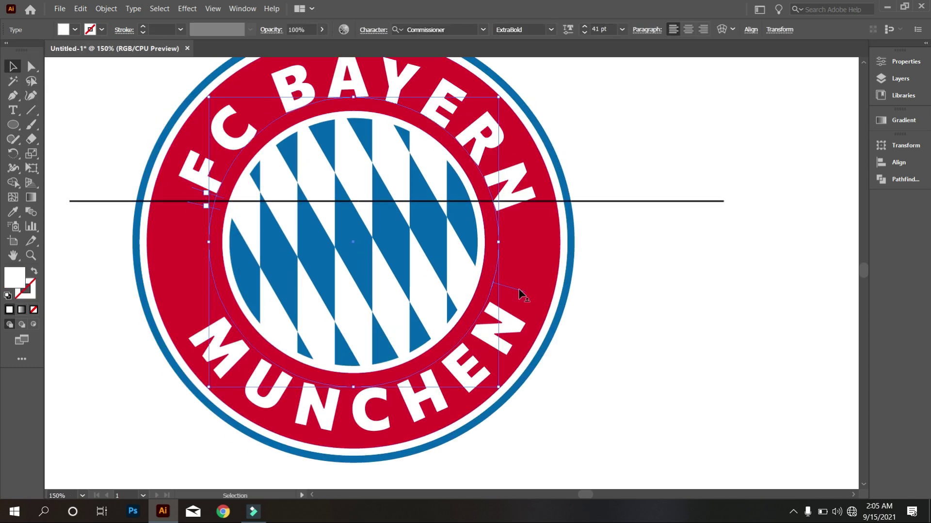
left_click_drag(522, 294, 625, 264)
scroll(584, 272, "down", 1)
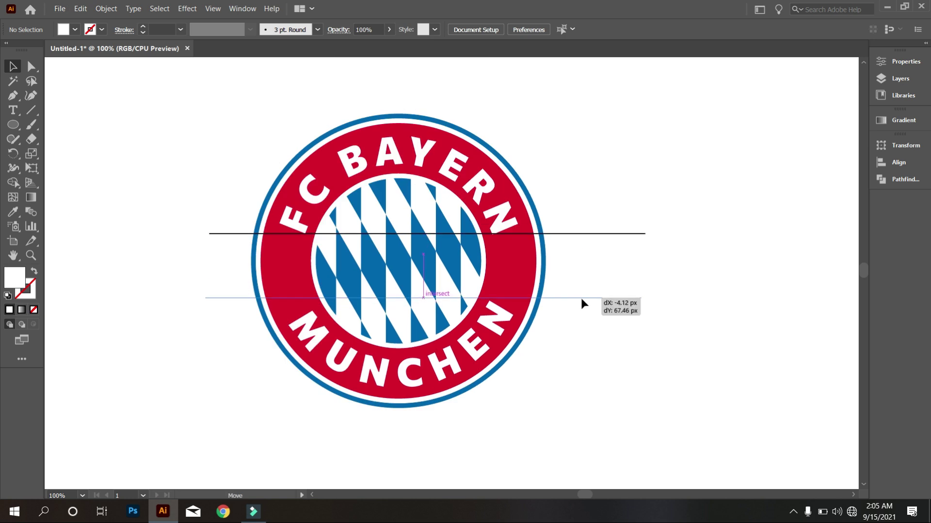
- Move the guide line down to the MUNCHEN text, slide the text level against it, and remove the line
left_click_drag(581, 325, 582, 327)
scroll(478, 347, "up", 1)
left_click(478, 347)
scroll(440, 211, "up", 5)
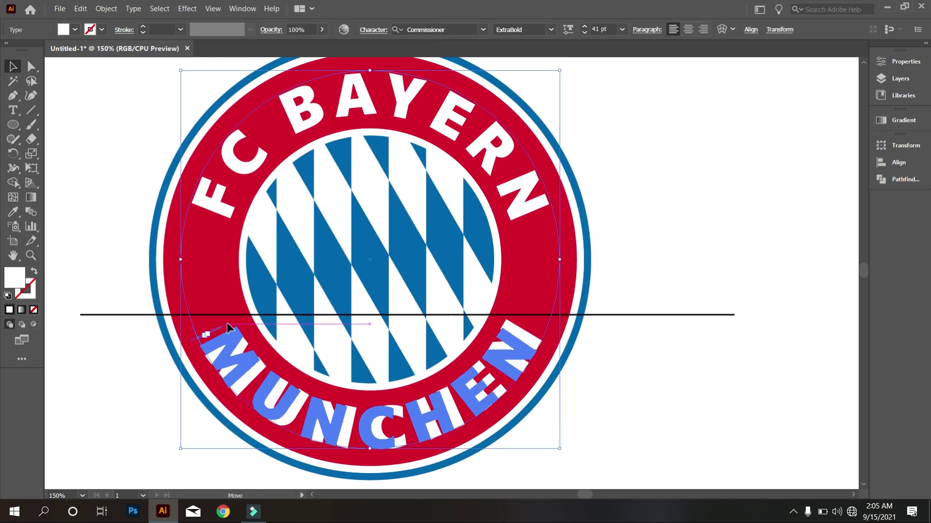
key("ctrl+minus")
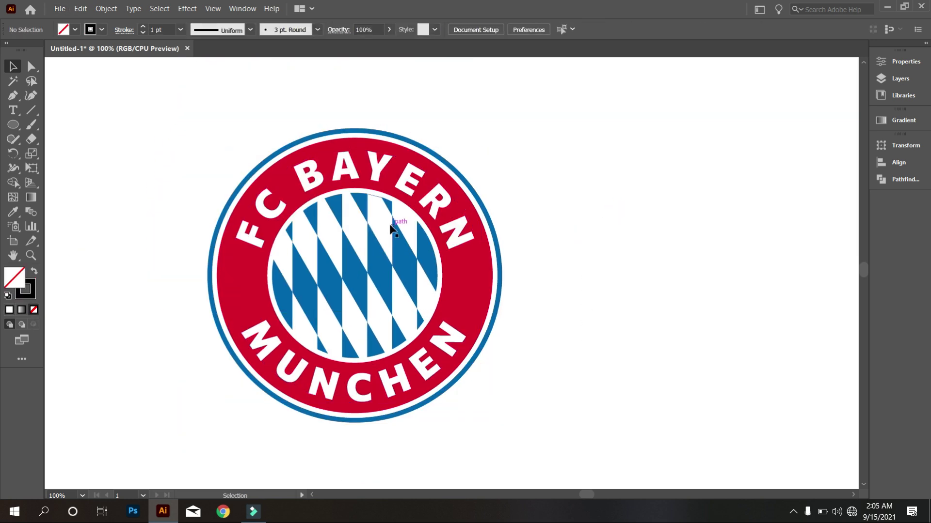
- Select the badge with both curved texts, center them on each other, and group them
key("ctrl+minus")
left_click_drag(251, 164, 435, 321)
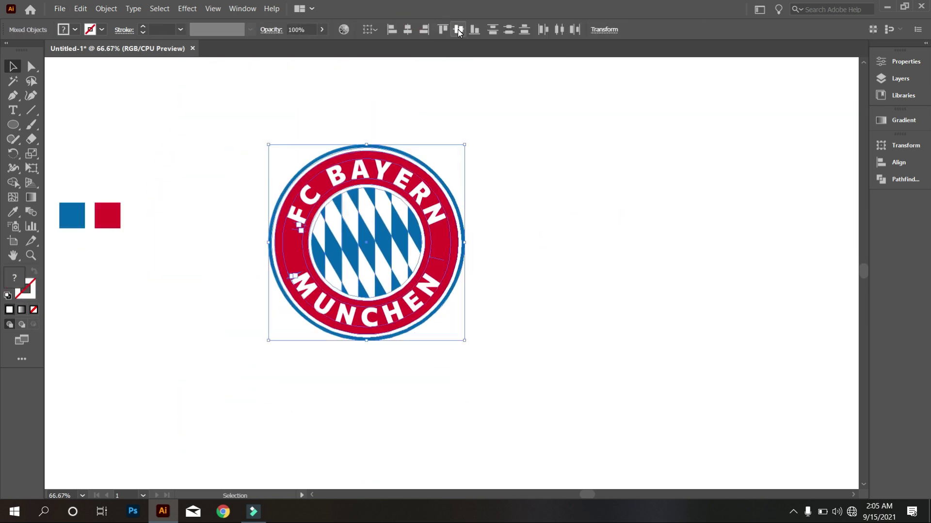
right_click(500, 162)
left_click(546, 240)
- Select the blue and red reference squares beside the badge and delete them
left_click(505, 206)
scroll(369, 279, "down", 1)
left_click_drag(127, 184, 203, 232)
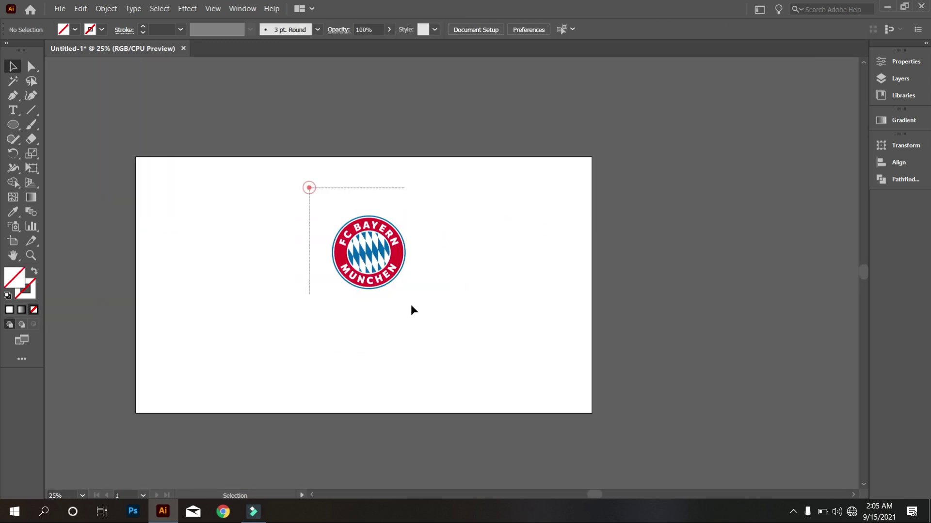